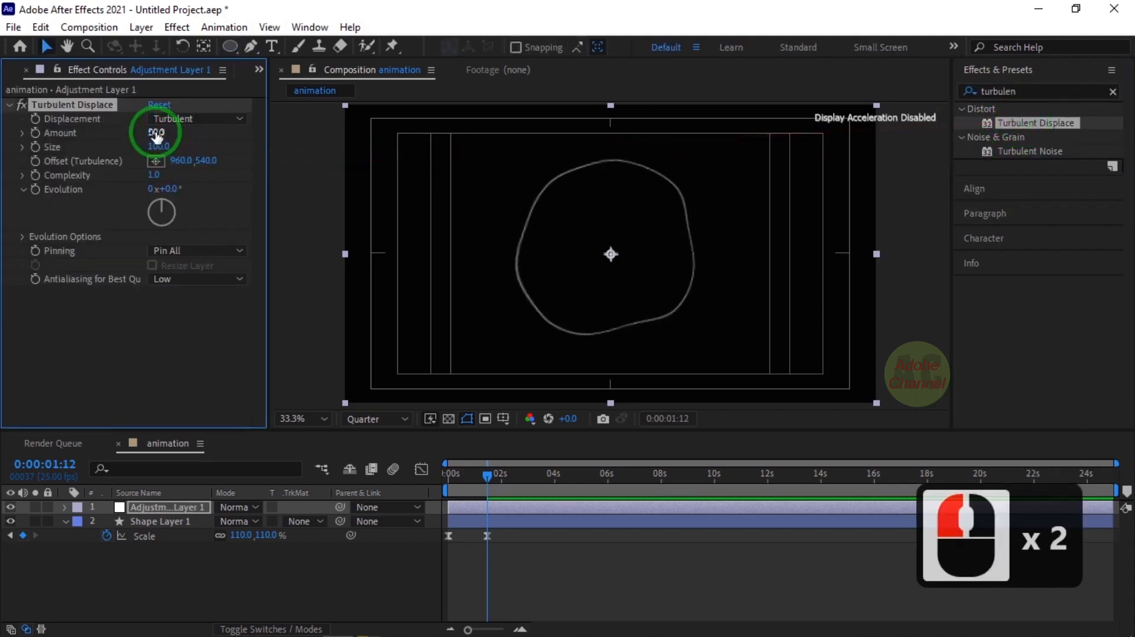
- Set the Turbulent Displace Amount to 127 and drive its Evolution with the expression time*100
click(157, 132)
text(127)
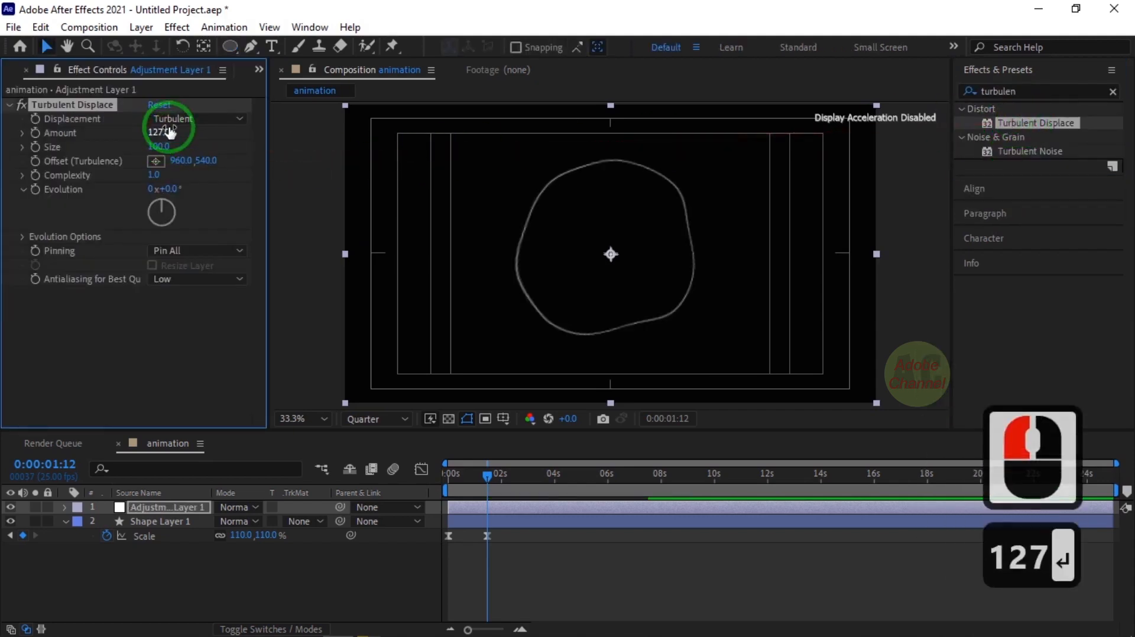
key(Return)
alt+click(35, 190)
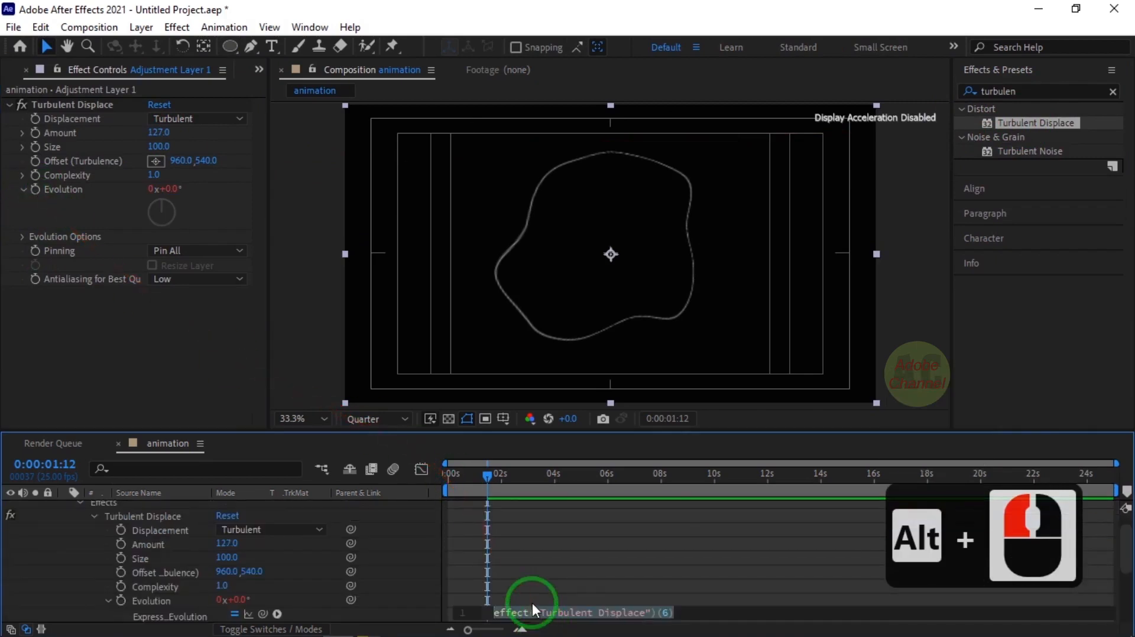
text(time*100)
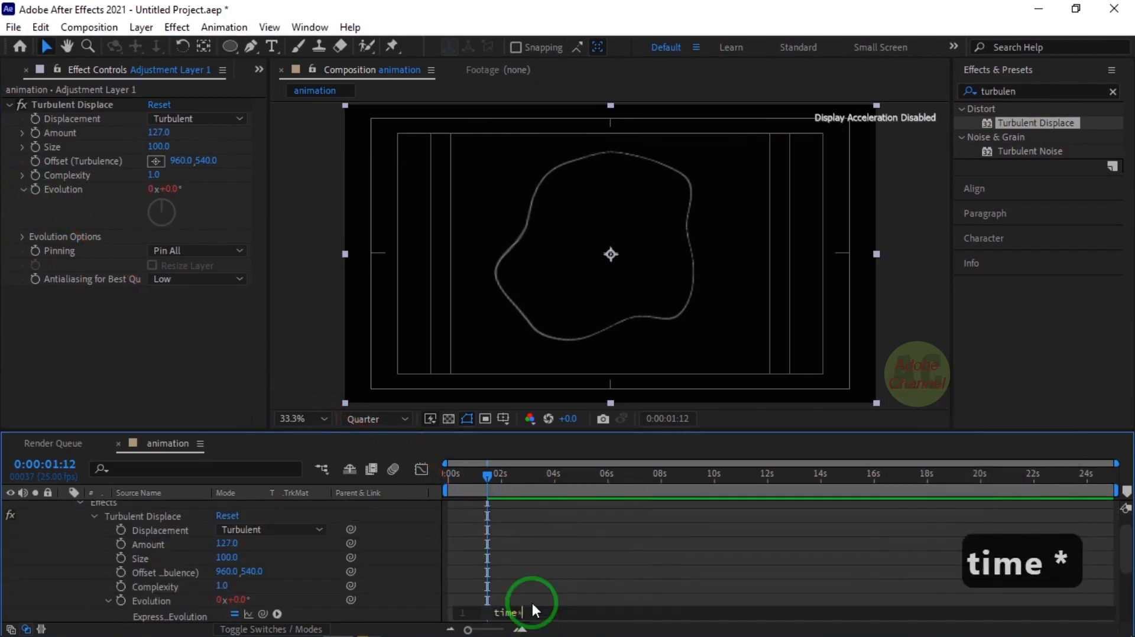
key(Return)
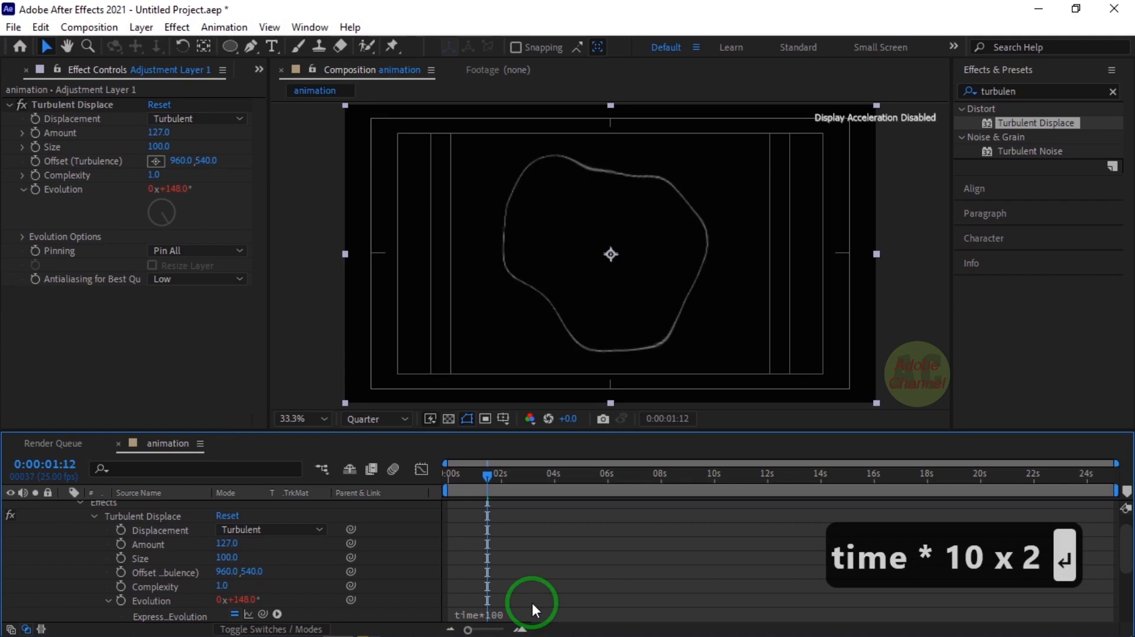
- Return the playhead to 0:00:00:00 and pre-compose the adjustment layer and shape layer together as 01
drag(487, 475, 143, 512)
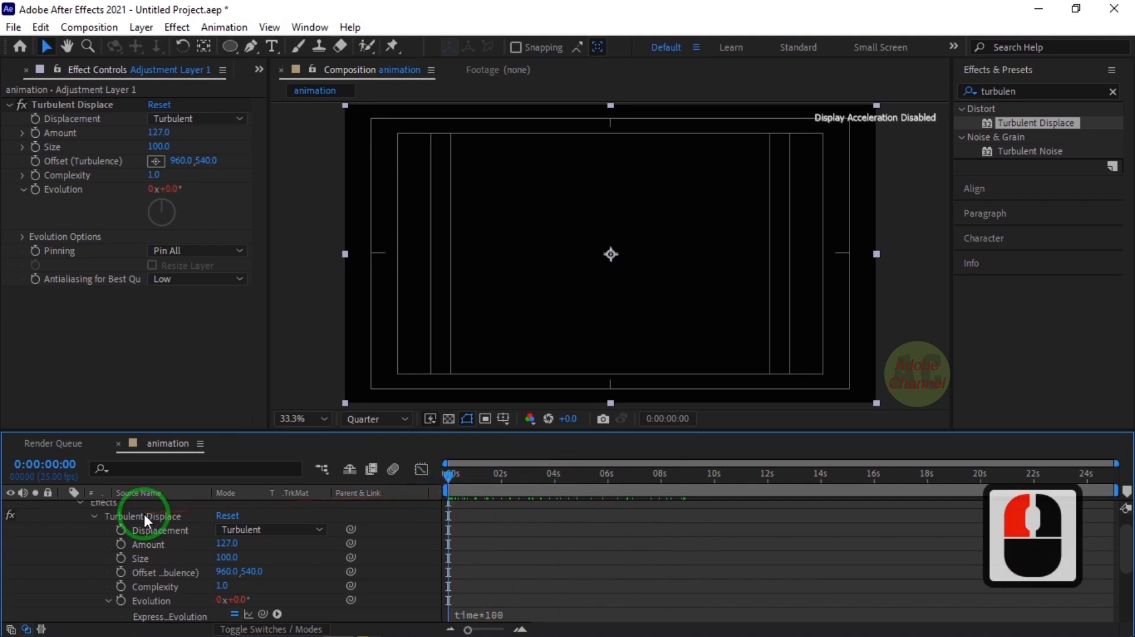
key(u)
click(65, 521)
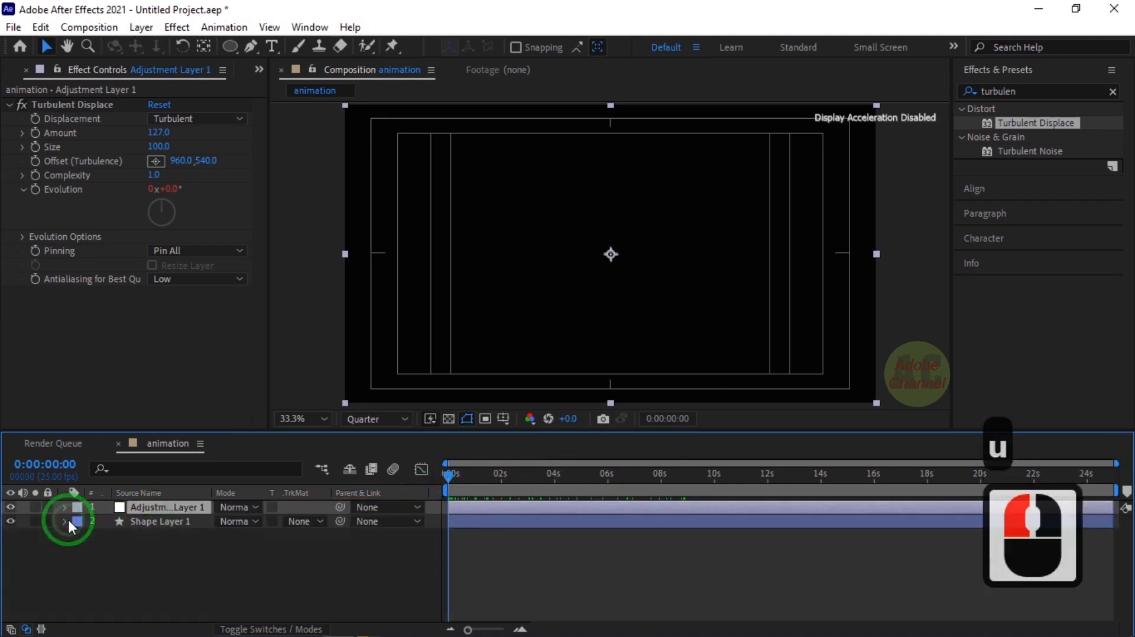
click(142, 507)
shift+click(158, 519)
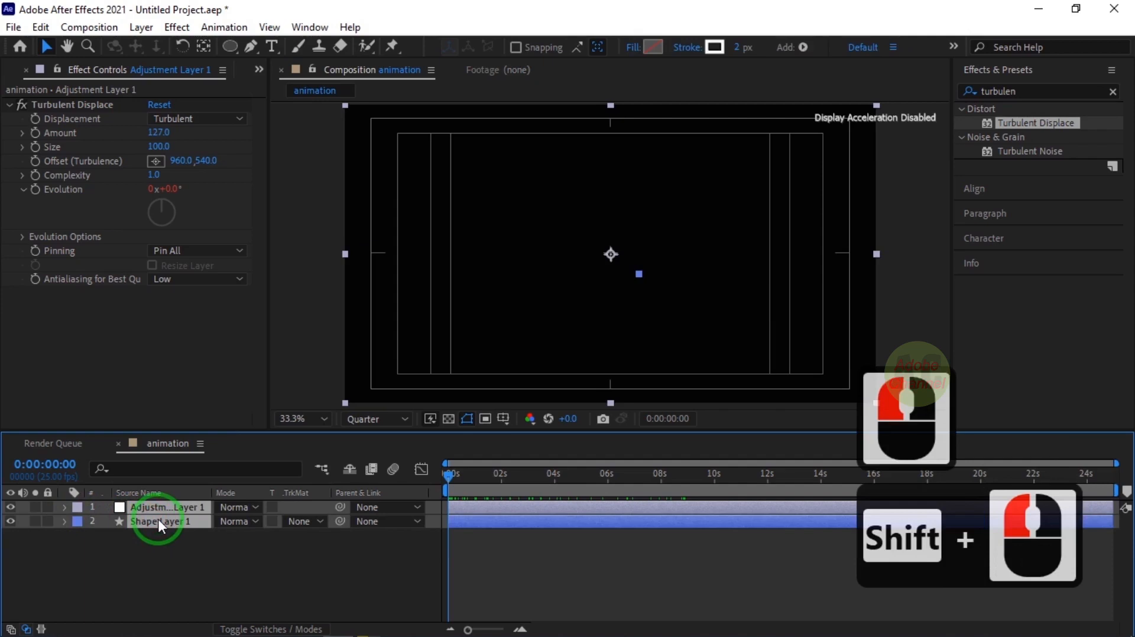
right_click(159, 516)
click(208, 424)
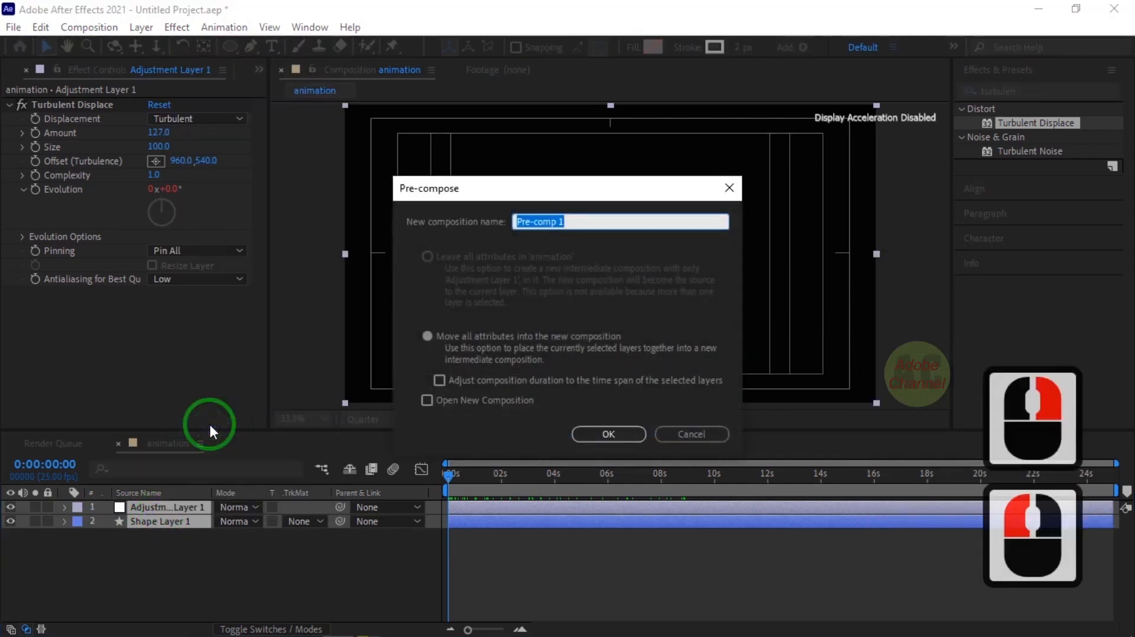
text(01)
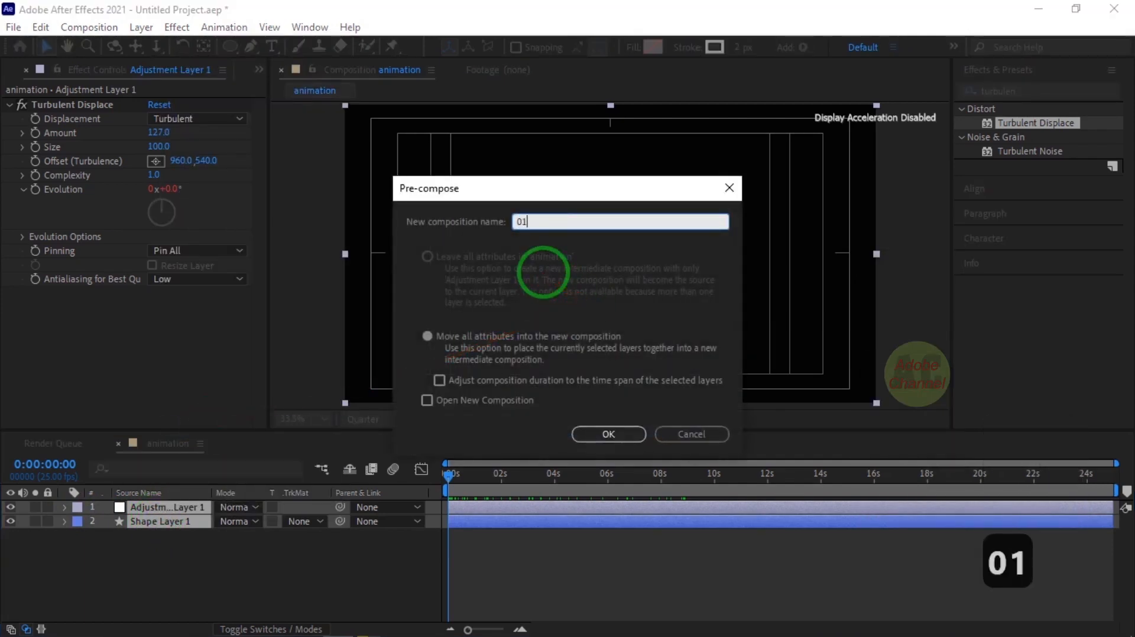
click(620, 434)
- Find the 4-Color Gradient effect and apply it to the 01 layer
drag(1026, 92, 944, 98)
text(4)
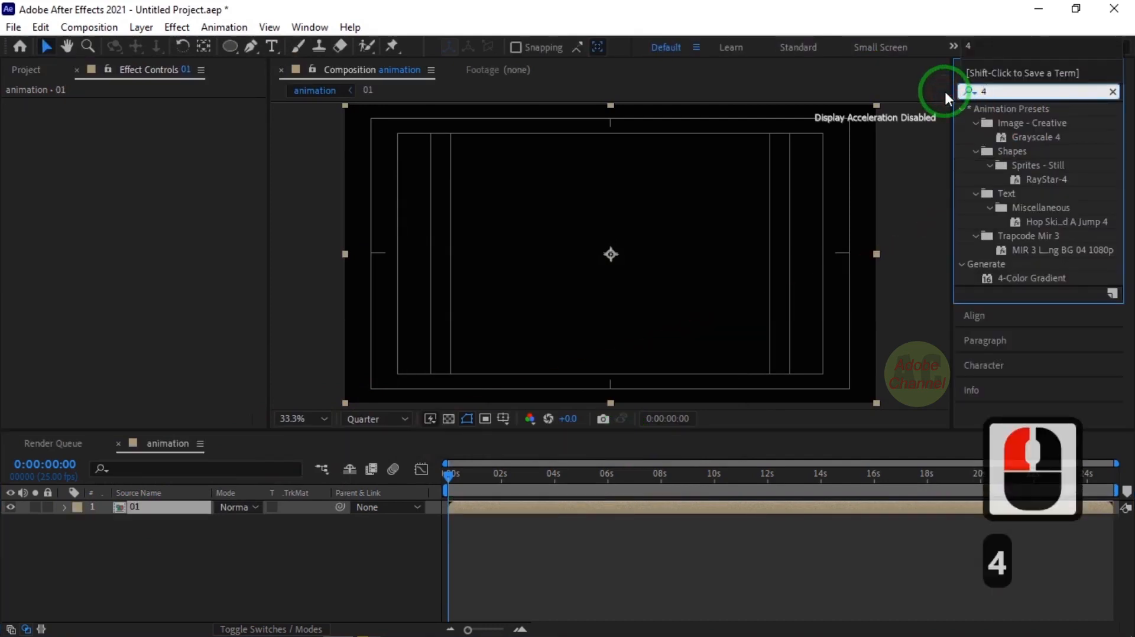
double_click(1045, 278)
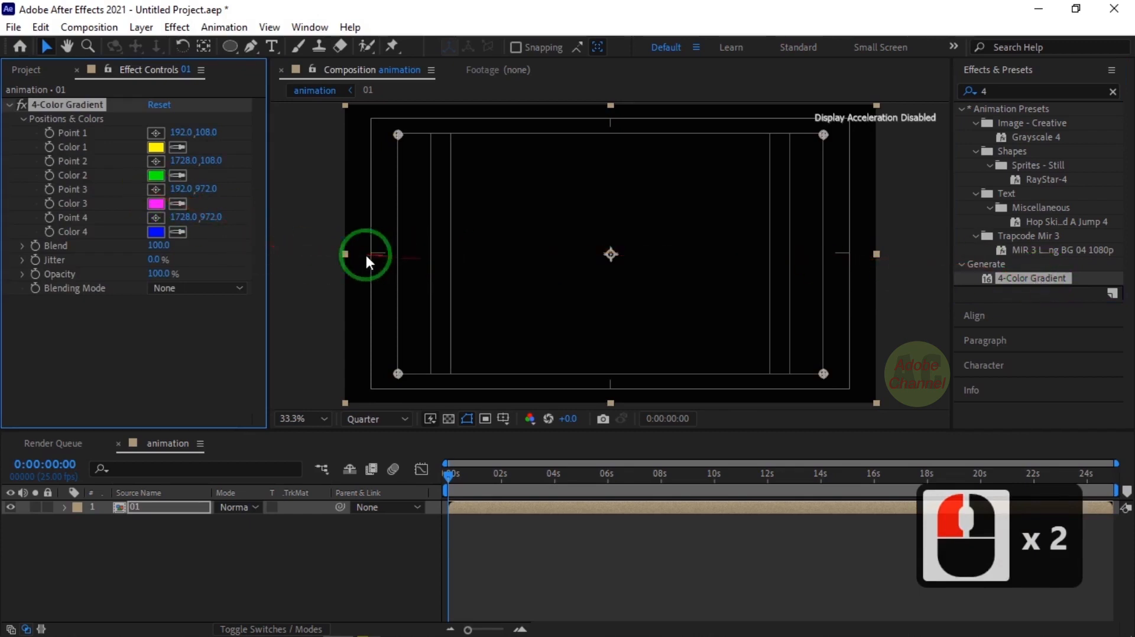
- With the playhead at 0:00:02:05, move gradient points 1–4 in around the outline, to about (546, 249), (1353, 309), (618, 792) and (1287, 876)
drag(400, 134, 424, 141)
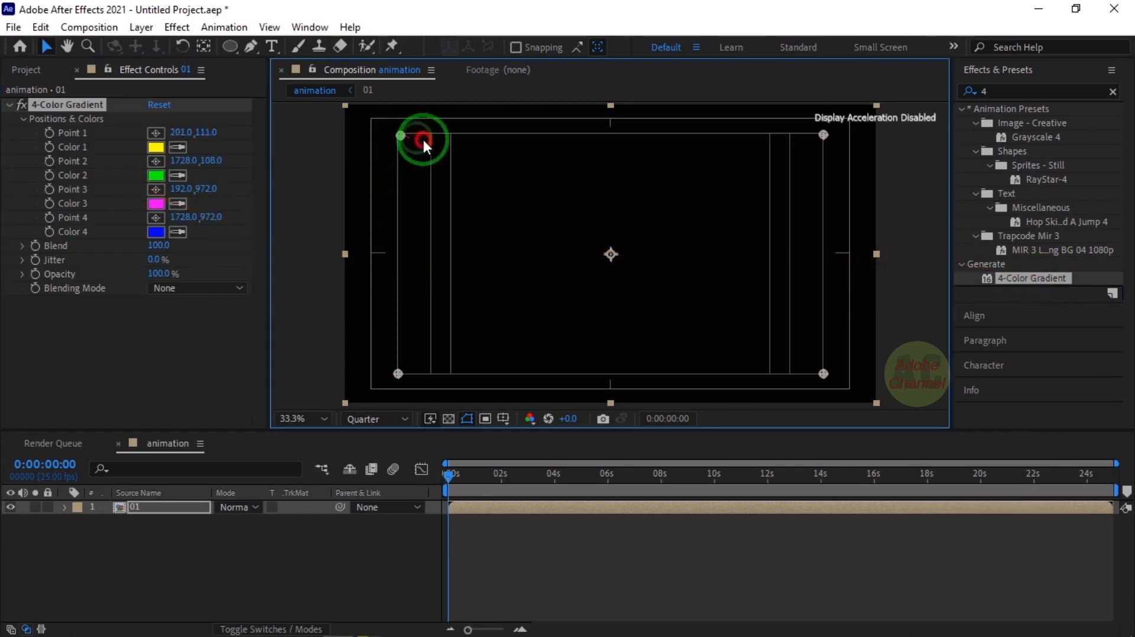
drag(497, 172, 496, 174)
mouse_move(495, 480)
mouse_down()
mouse_move(536, 487)
mouse_move(508, 477)
mouse_up()
click(827, 140)
drag(828, 140, 721, 191)
click(825, 374)
drag(825, 374, 701, 348)
click(397, 374)
drag(396, 375, 513, 324)
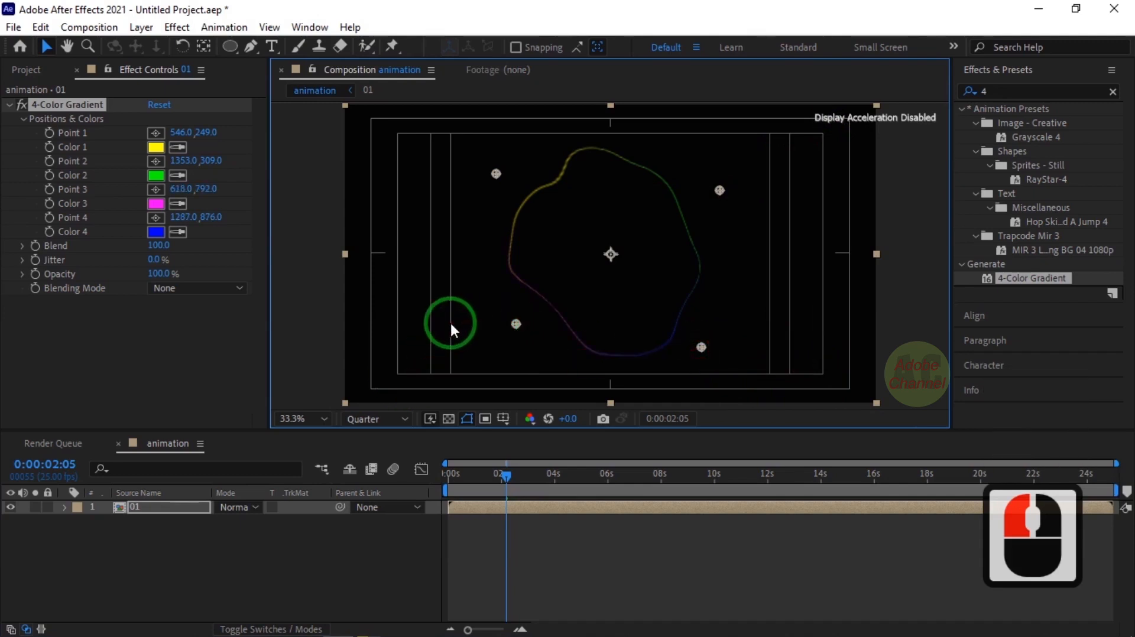
- Change the gradient's Color 3 to a slightly muted pink with a hue of 323°
click(155, 203)
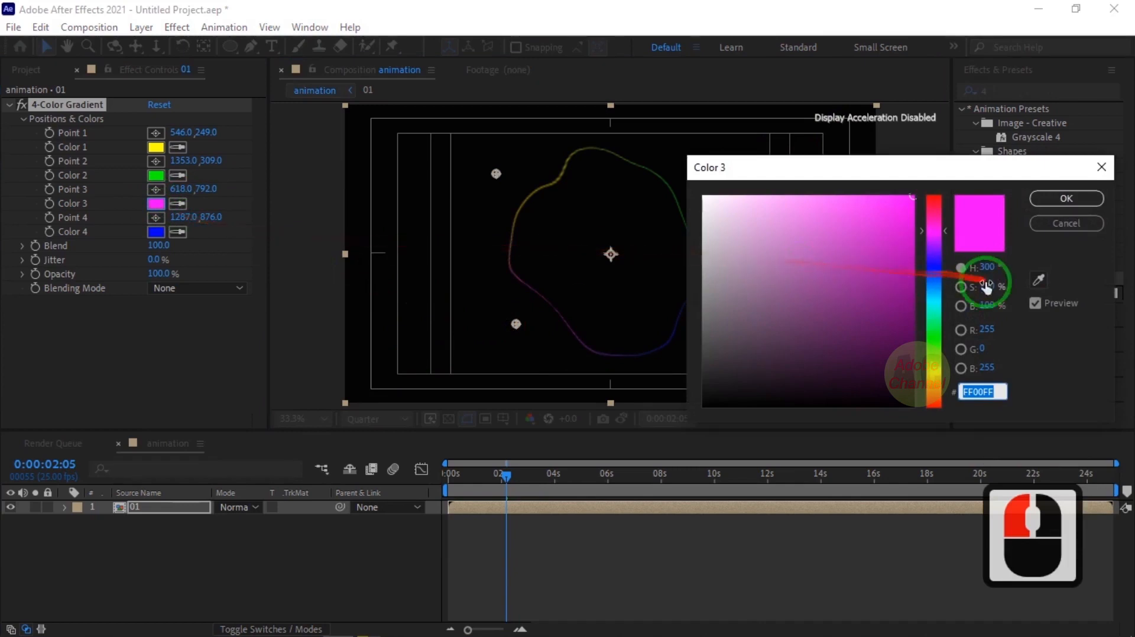
click(934, 208)
click(933, 217)
click(895, 218)
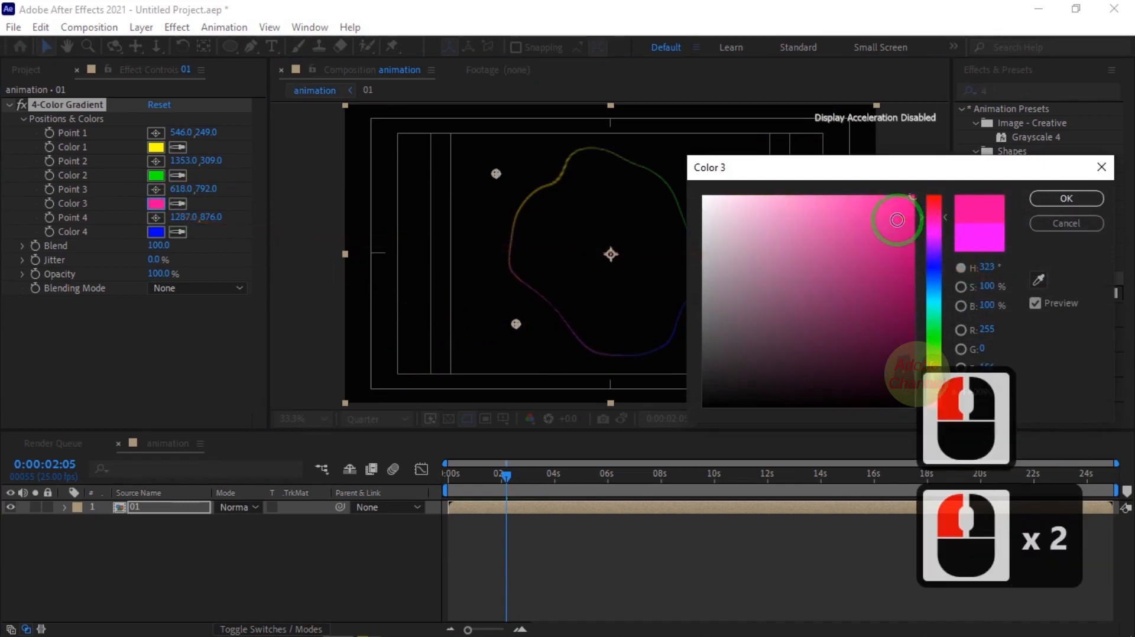
click(1066, 198)
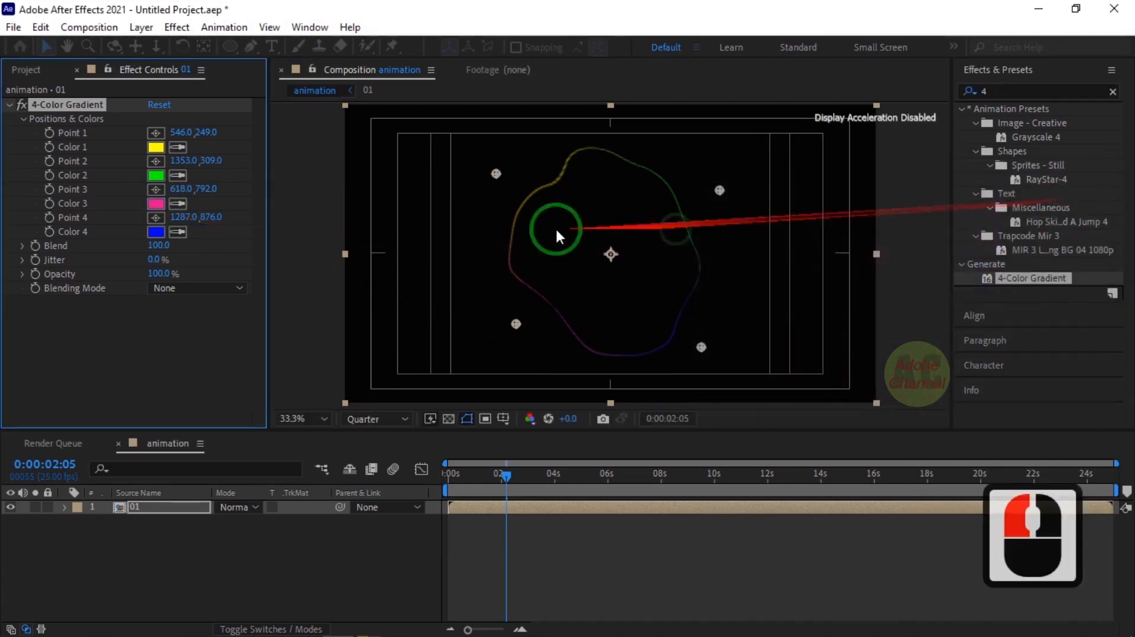
- Change the gradient's Color 4 to a softer, less saturated blue
click(156, 231)
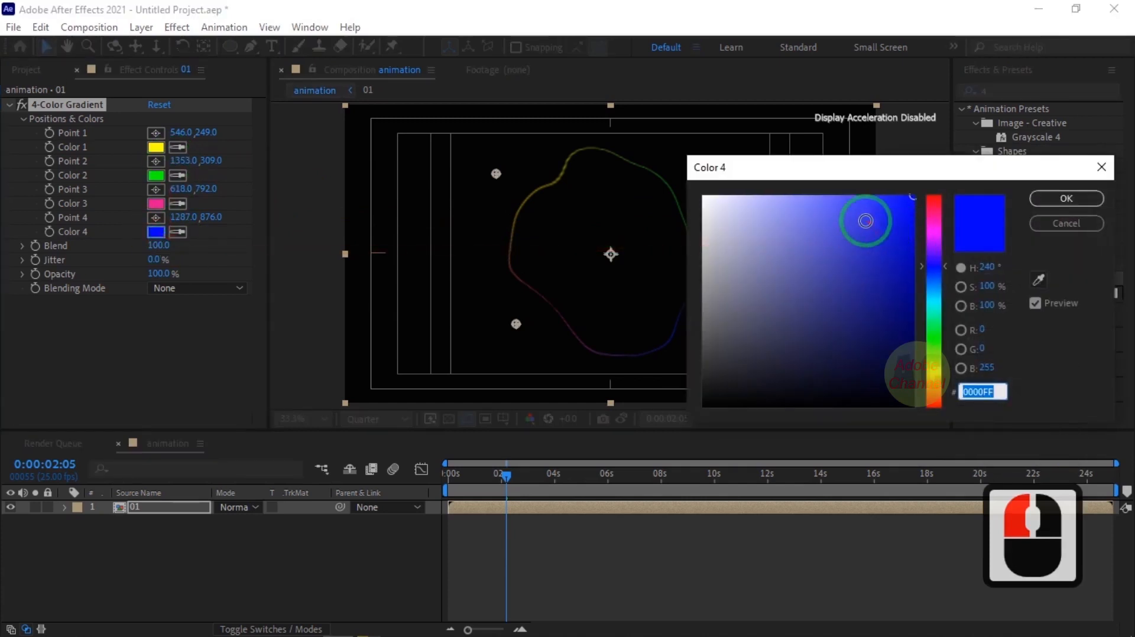
click(858, 221)
click(1077, 201)
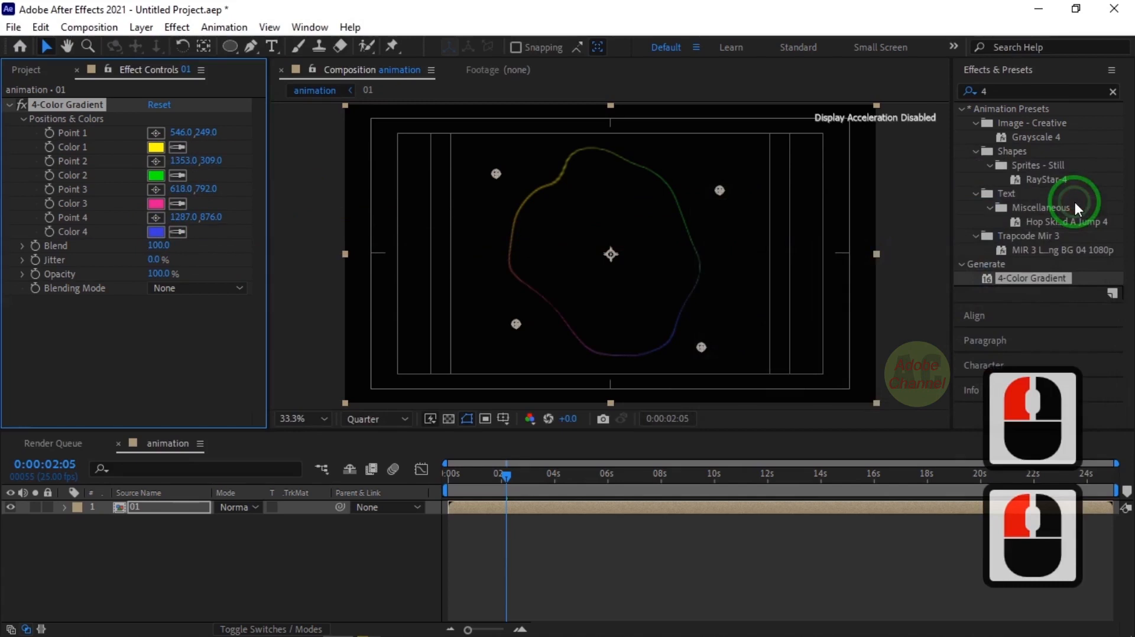
- Search the effects for glow and apply the Stylize Glow effect to the 01 layer
click(986, 90)
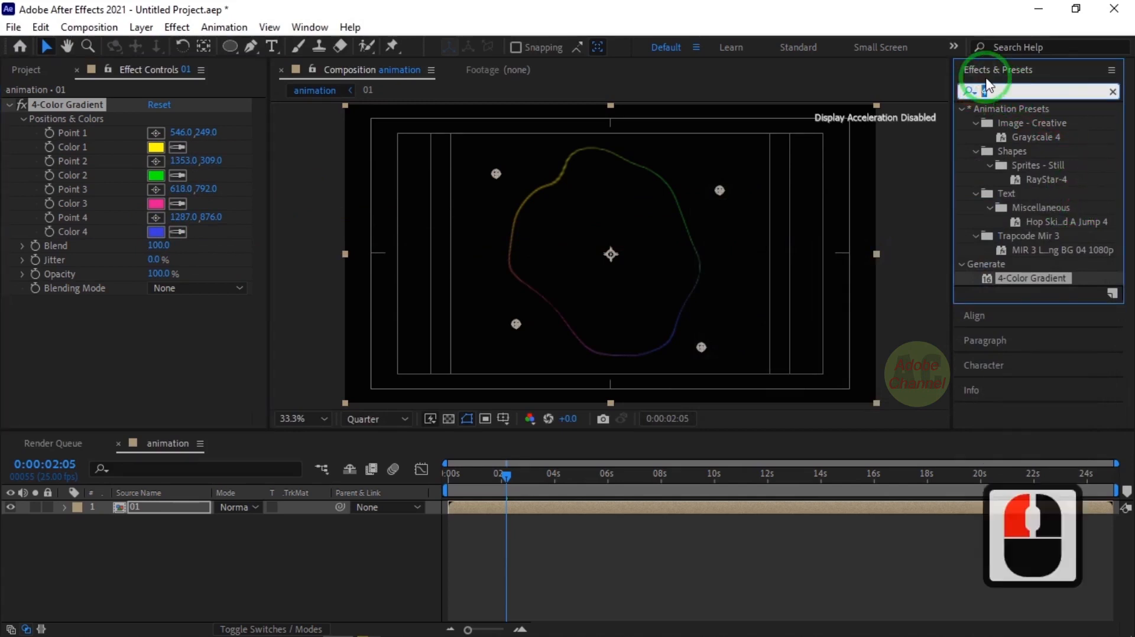
text(glow)
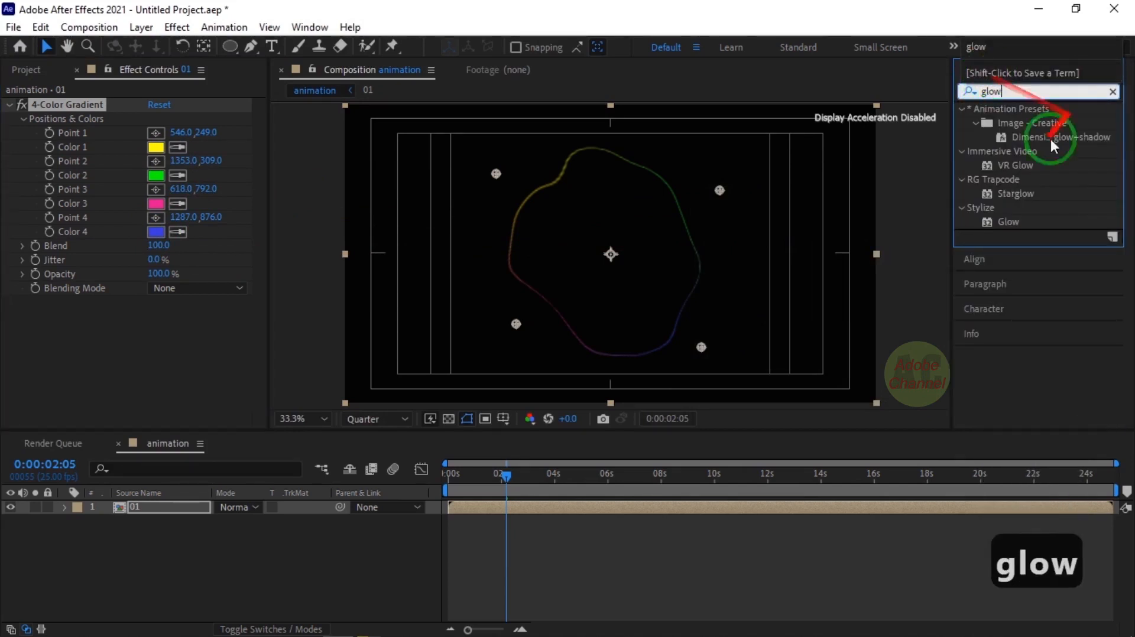
double_click(1004, 222)
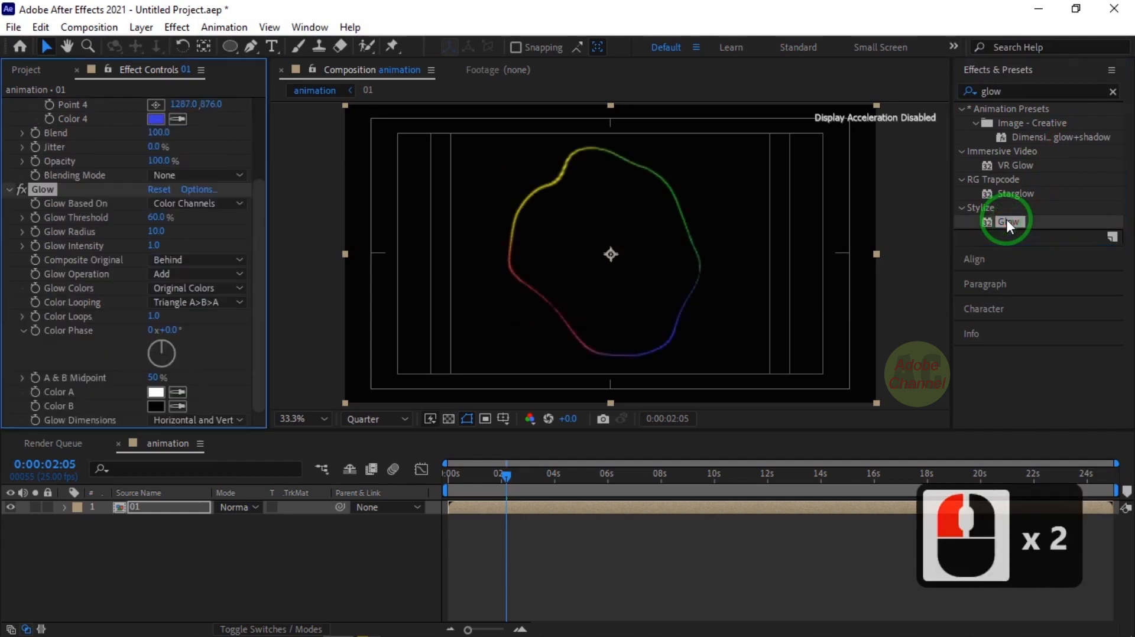
- Set Glow Threshold to 75%, Glow Radius to 55 and Glow Intensity to 2, and duplicate the configured Glow effect
click(157, 217)
text(7)
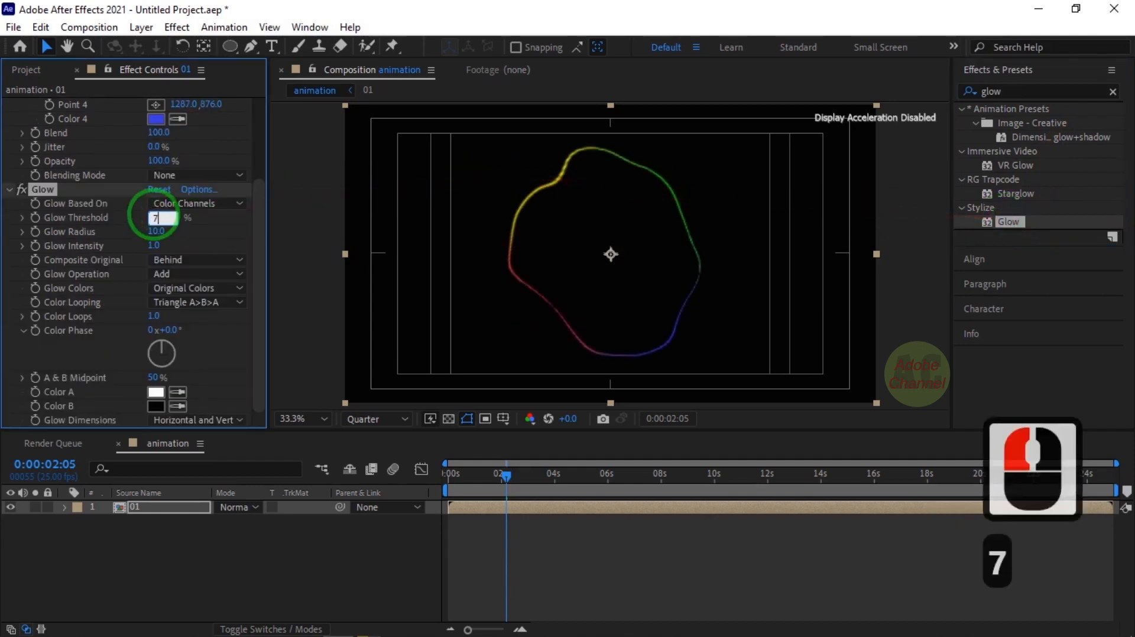
text(5)
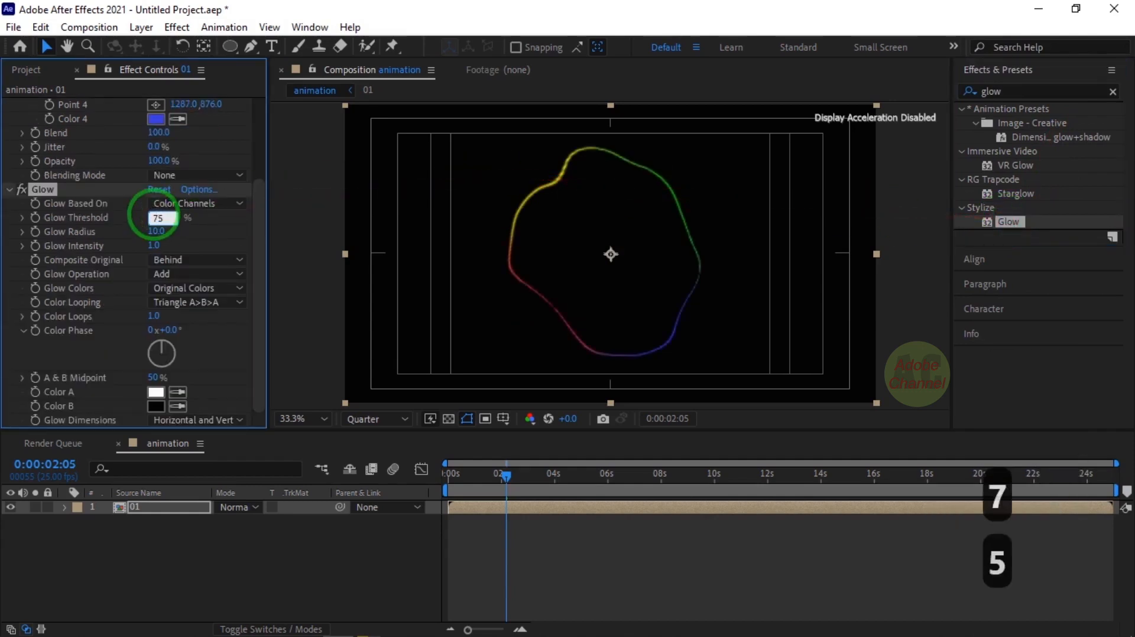
key(Return)
click(156, 231)
text(55)
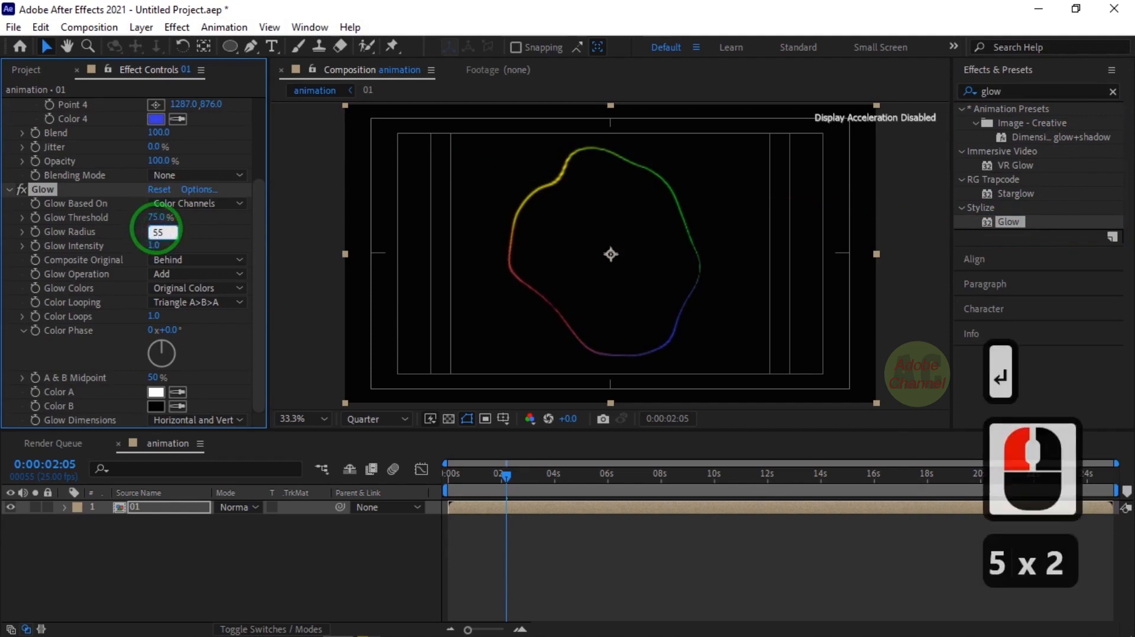
key(Return)
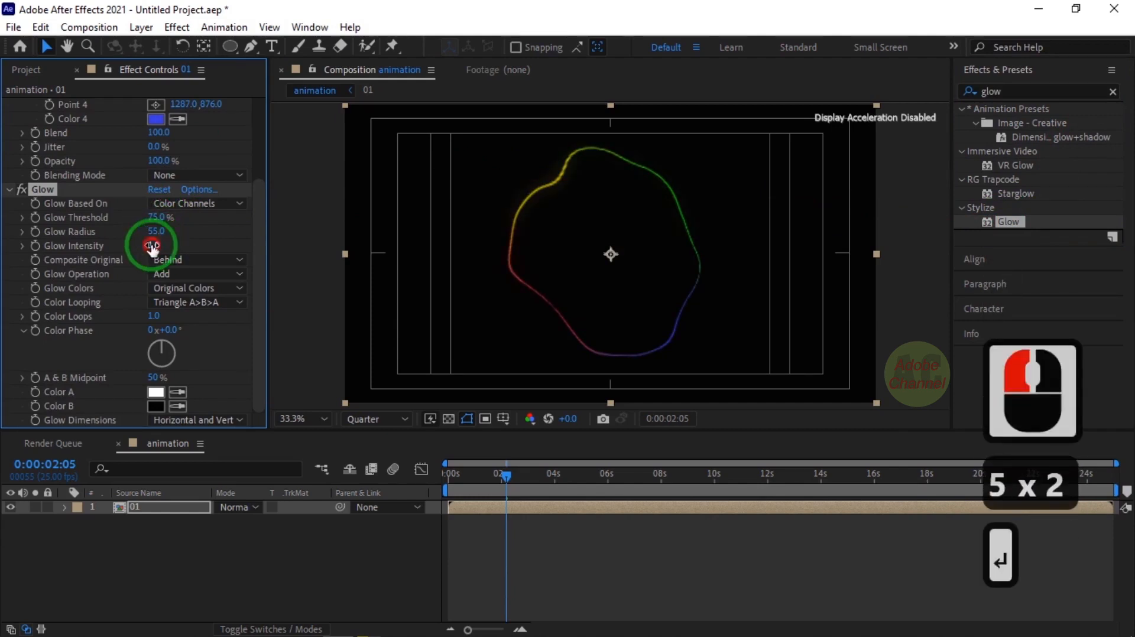
click(152, 246)
text(2)
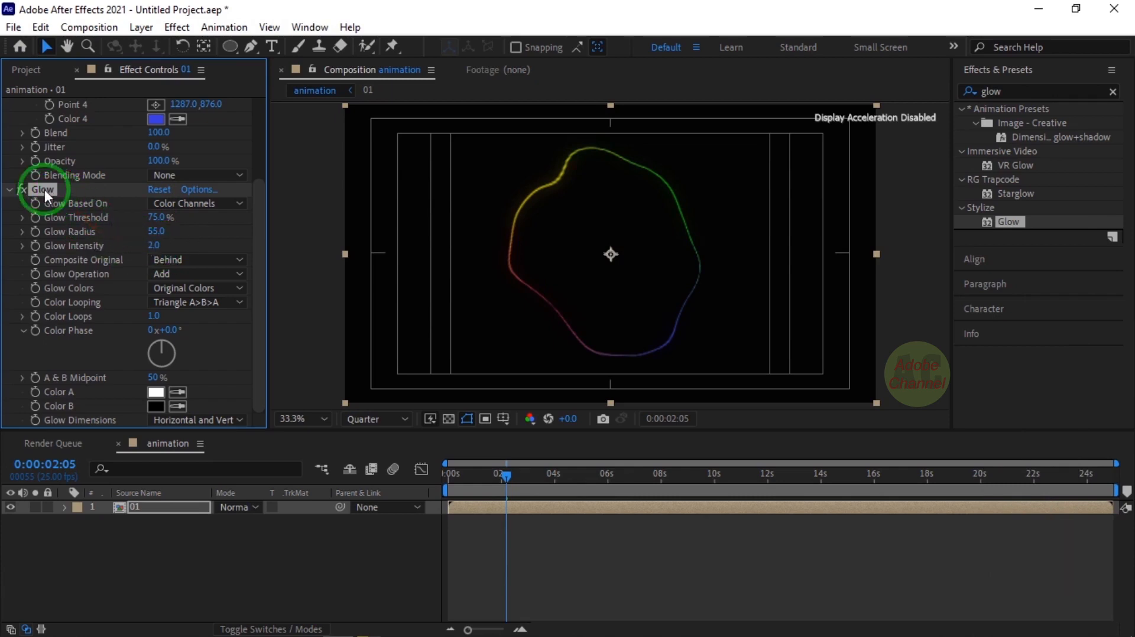
key(ctrl+d)
- Pre-compose the 01 layer as final, moving all attributes into the new composition
right_click(140, 508)
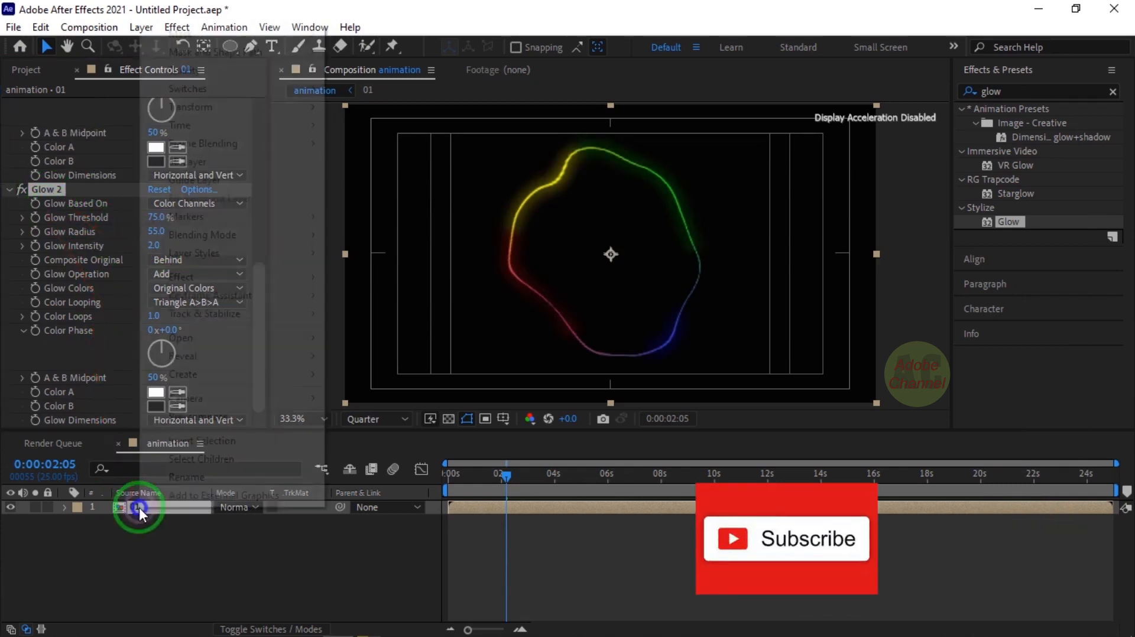
click(204, 417)
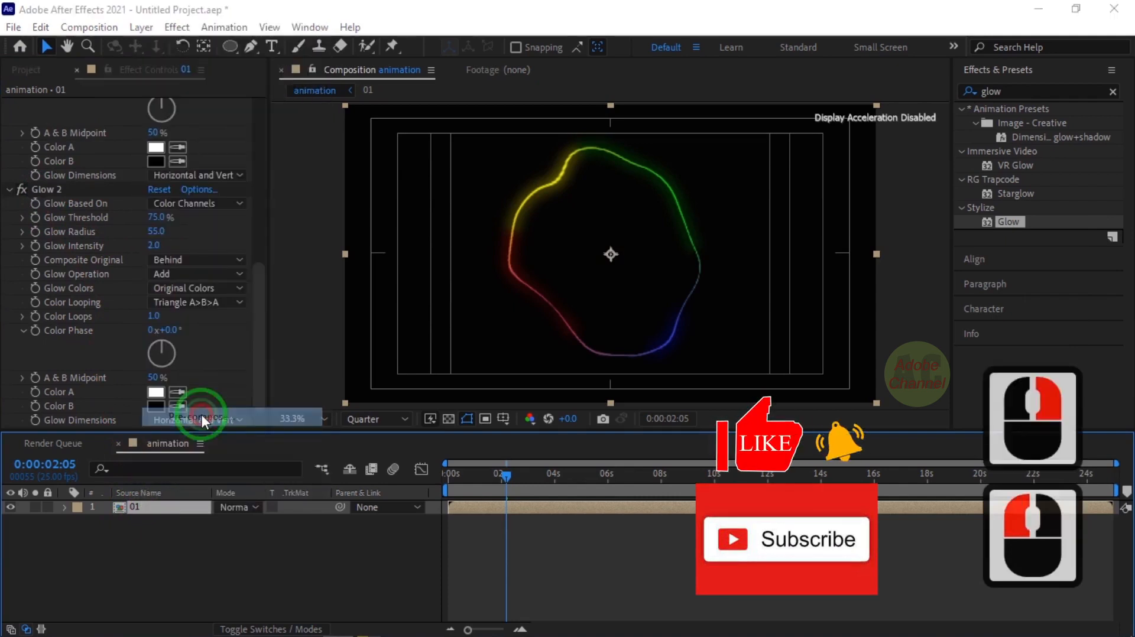
text(final)
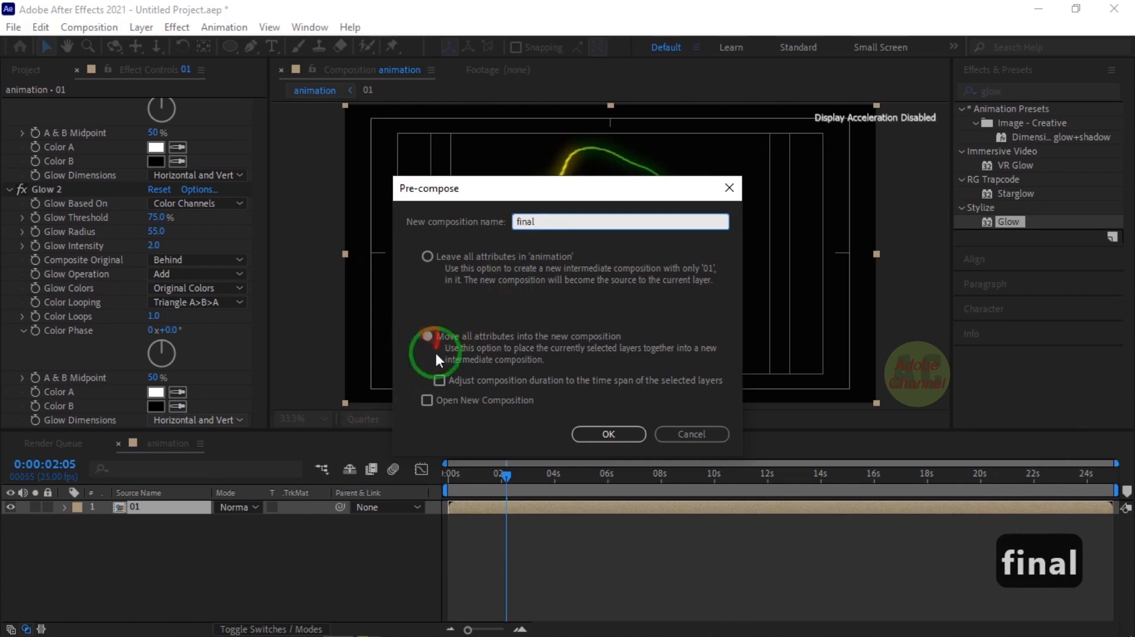
click(605, 433)
click(480, 507)
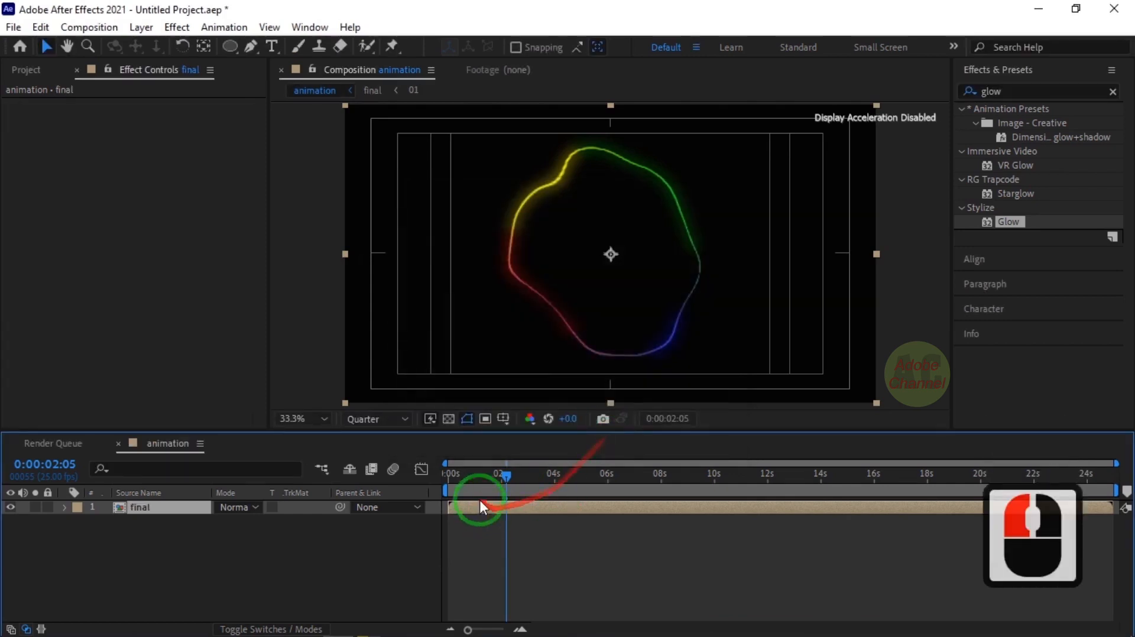
- Move the playhead to 0:00:00:00 and duplicate the final layer repeatedly to build a stack of copies
click(444, 476)
click(454, 474)
drag(454, 474, 426, 489)
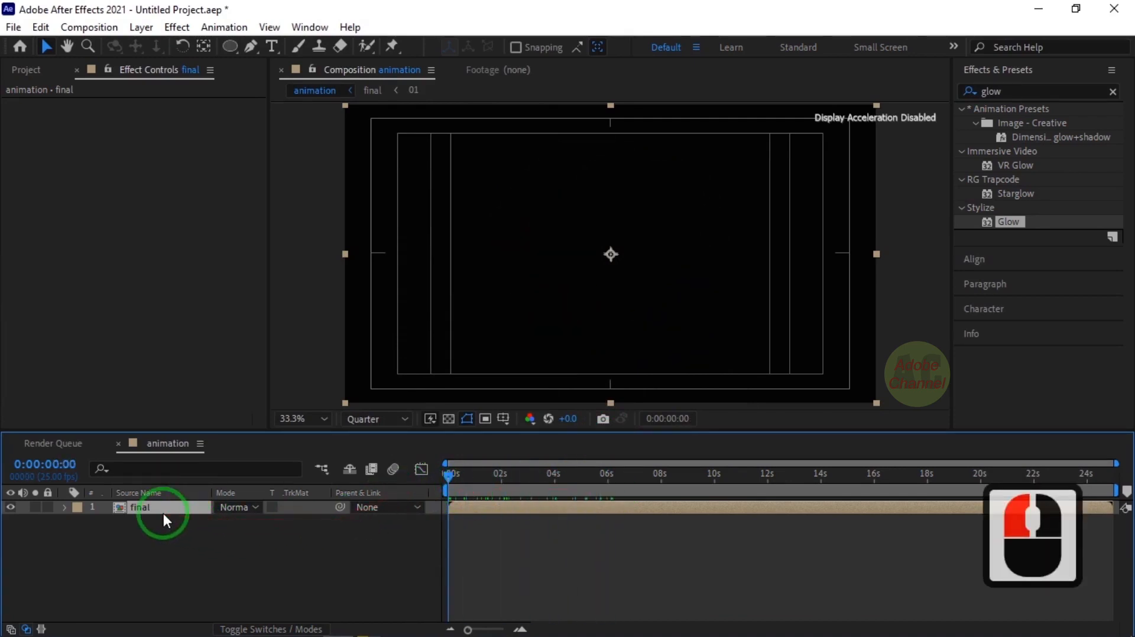
key(ctrl+d)
key(ctrl+d)
key(ctrl+d)
key(ctrl+d)
key(ctrl+d)
key(ctrl+d)
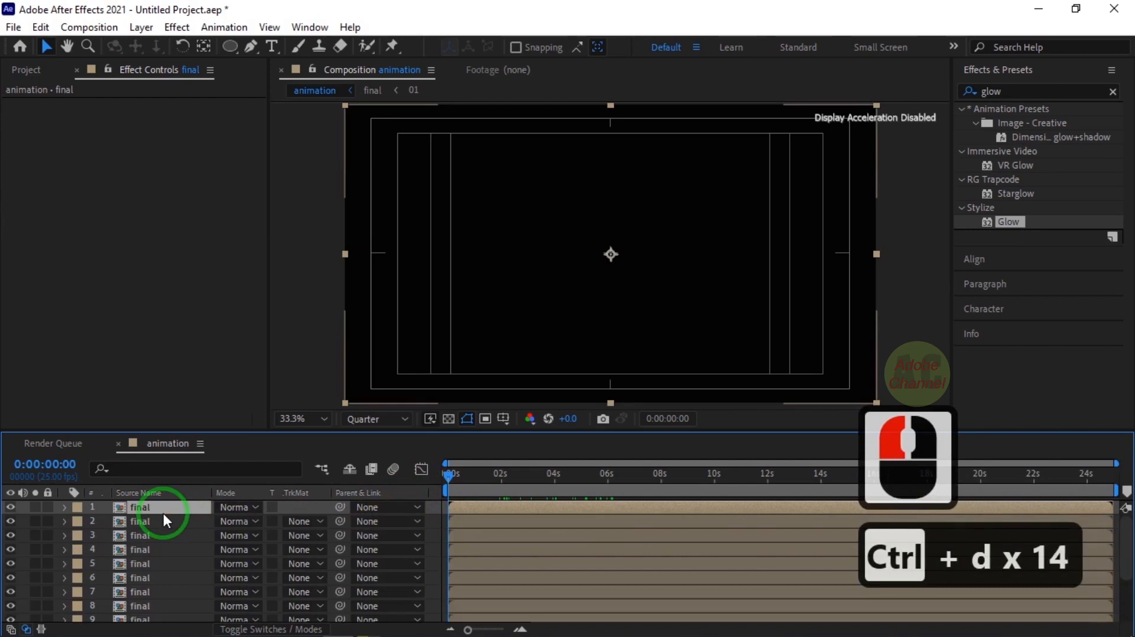
key(ctrl+d)
key(ctrl+d)
- Delete the duplicate Glow effect from the 01 layer inside the final composition
double_click(156, 505)
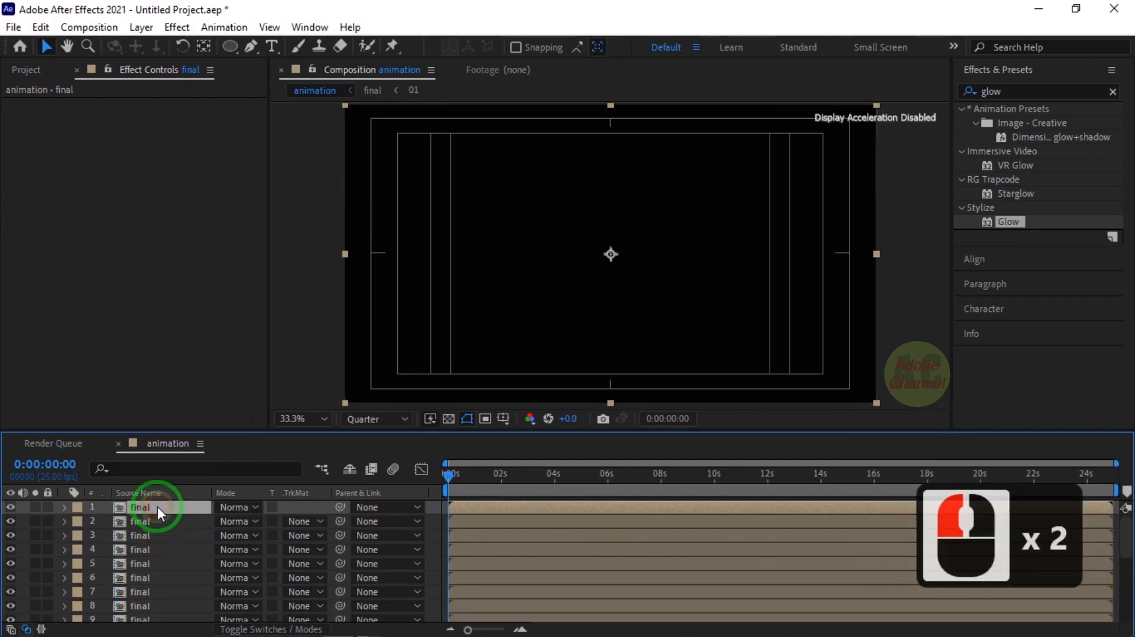
click(157, 506)
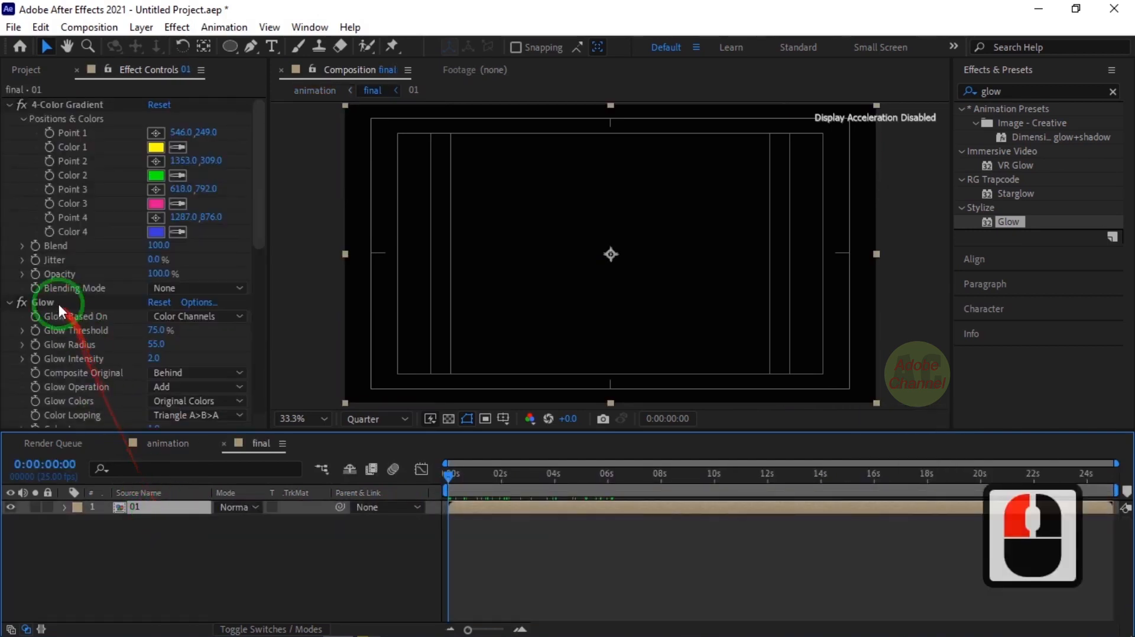
scroll(88, 307, down, 7)
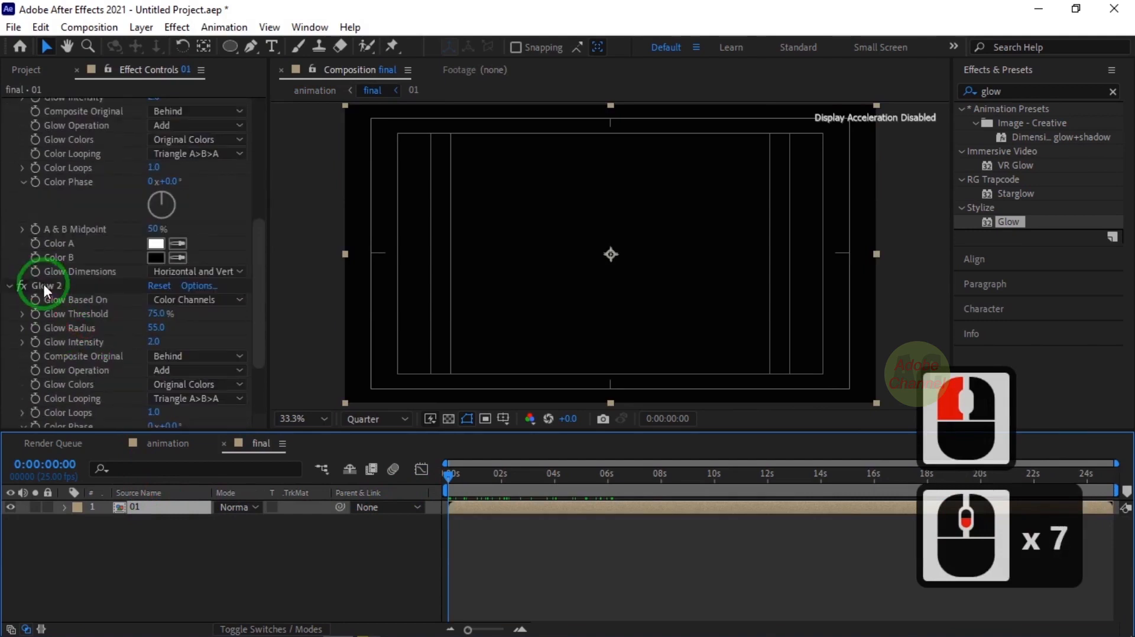
click(41, 286)
click(43, 286)
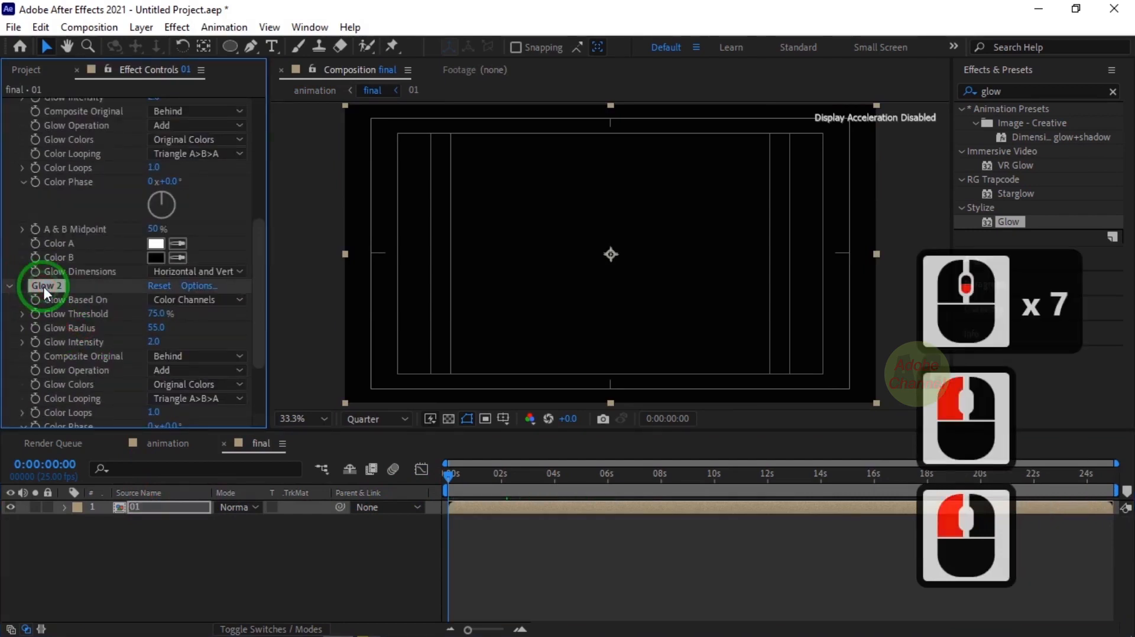
key(Delete)
- Add a new adjustment layer above the final layers in the animation composition
click(168, 443)
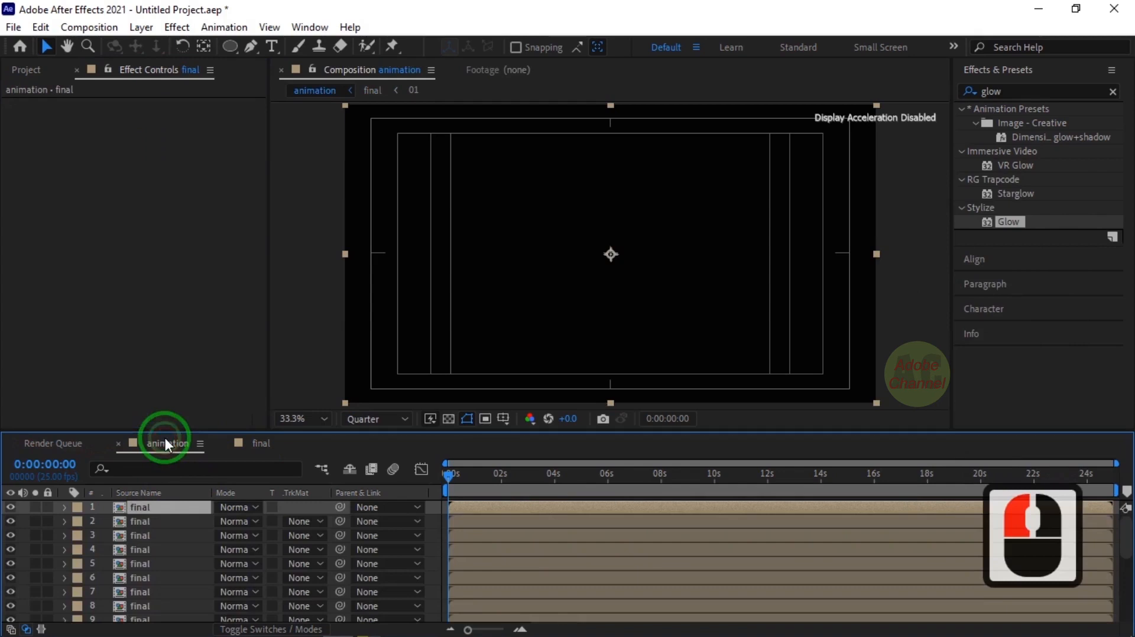
right_click(435, 536)
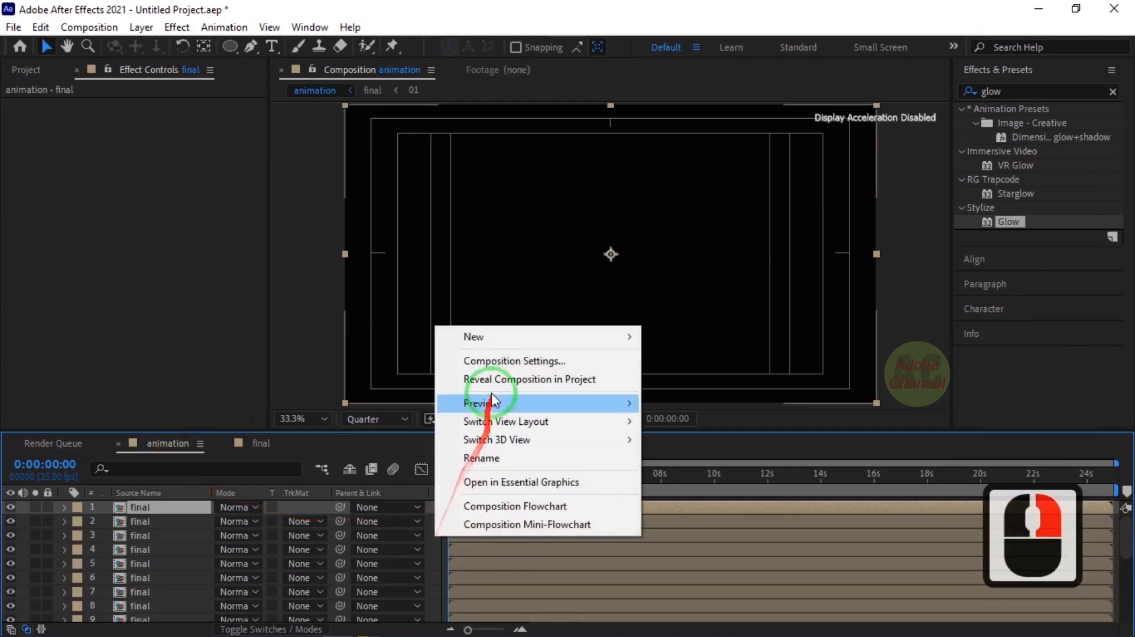
mouse_move(496, 336)
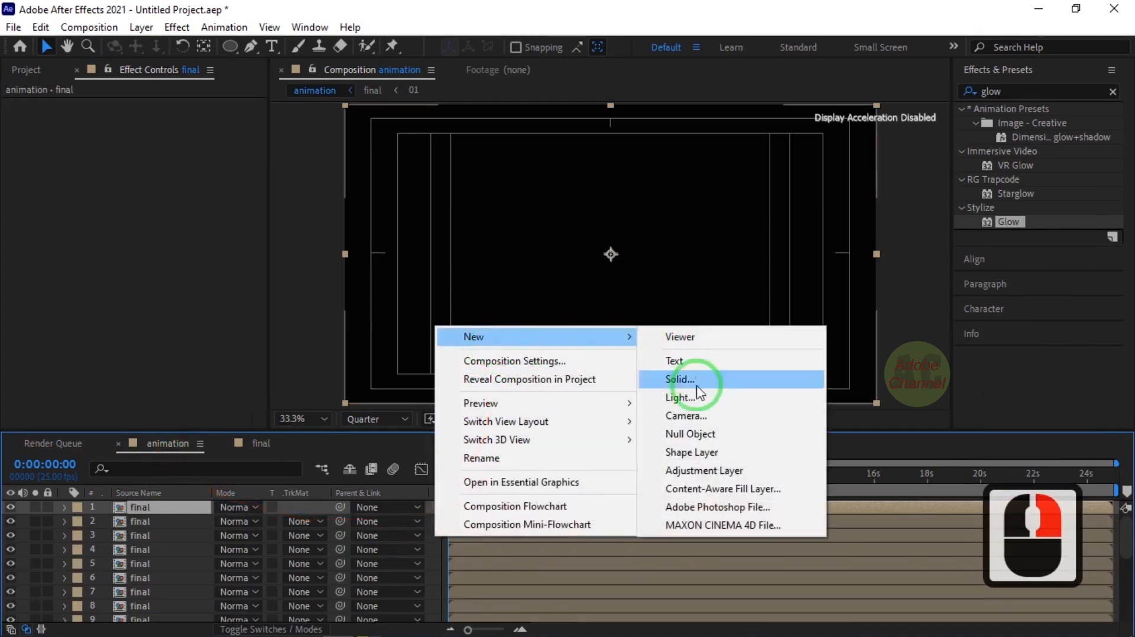
click(709, 473)
- Set the Glow Intensity of the 01 layer in the final composition to 0.5
double_click(255, 445)
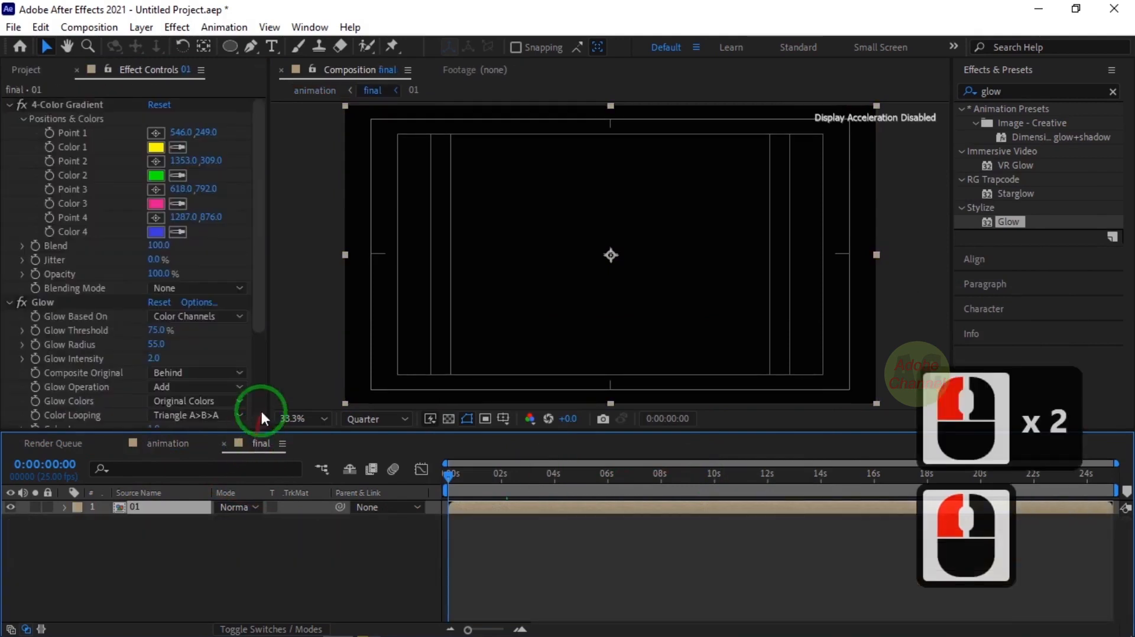
drag(260, 317, 257, 346)
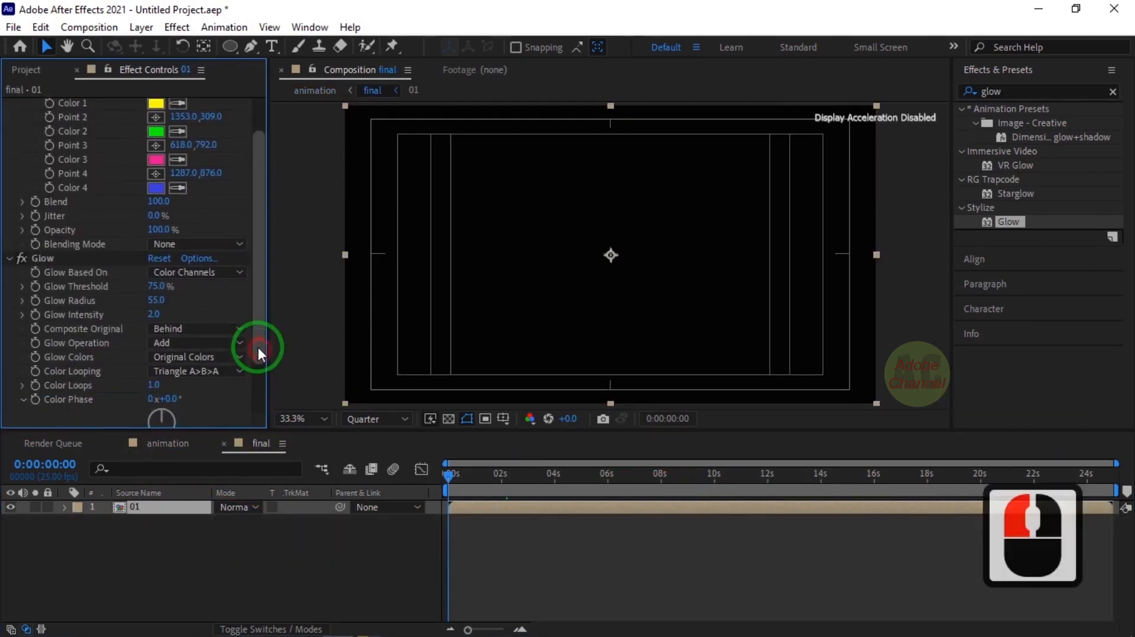
click(155, 315)
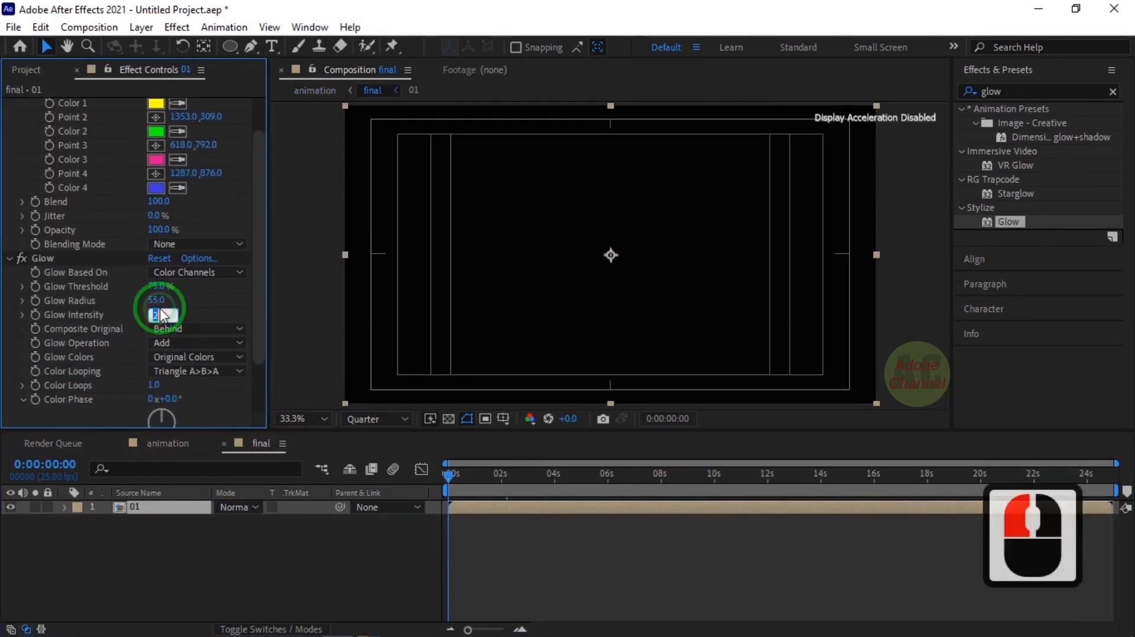
text(.5)
key(Return)
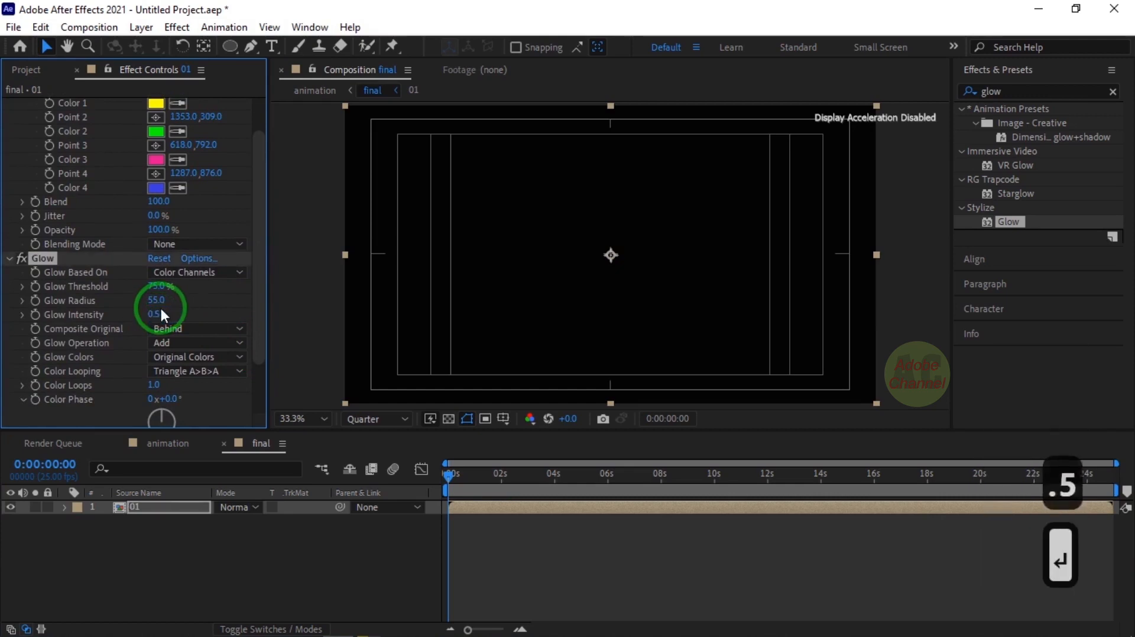
- Select all final layers in the animation composition and trim their out-points at 0:00:00:03
click(168, 440)
click(171, 520)
scroll(171, 555, down, 10)
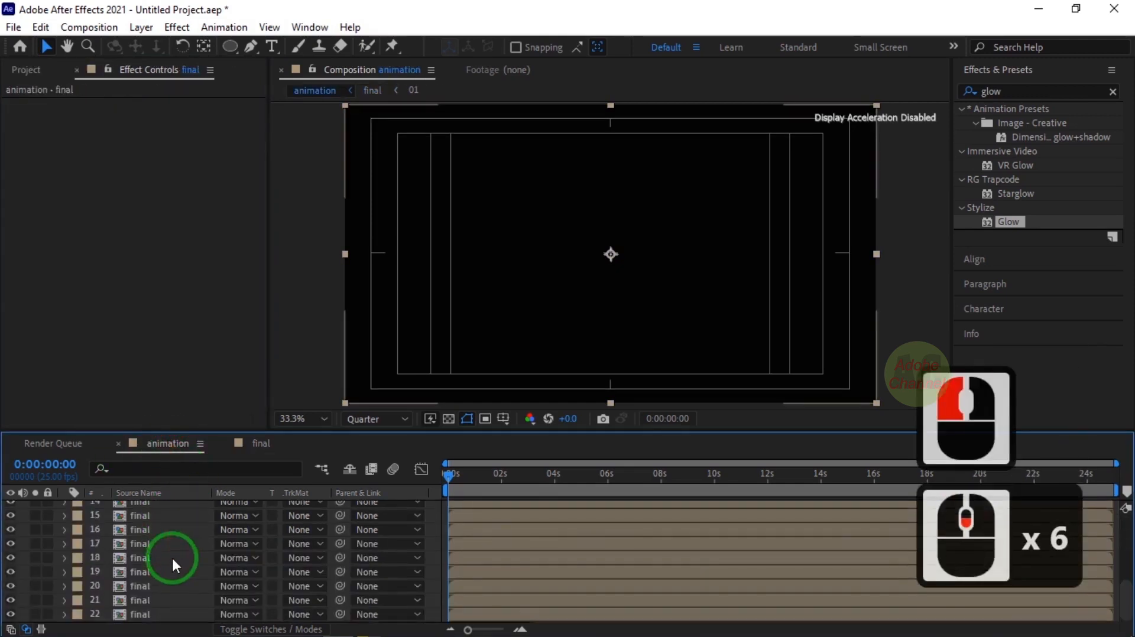
shift+click(163, 614)
click(70, 463)
text(3)
key(Return)
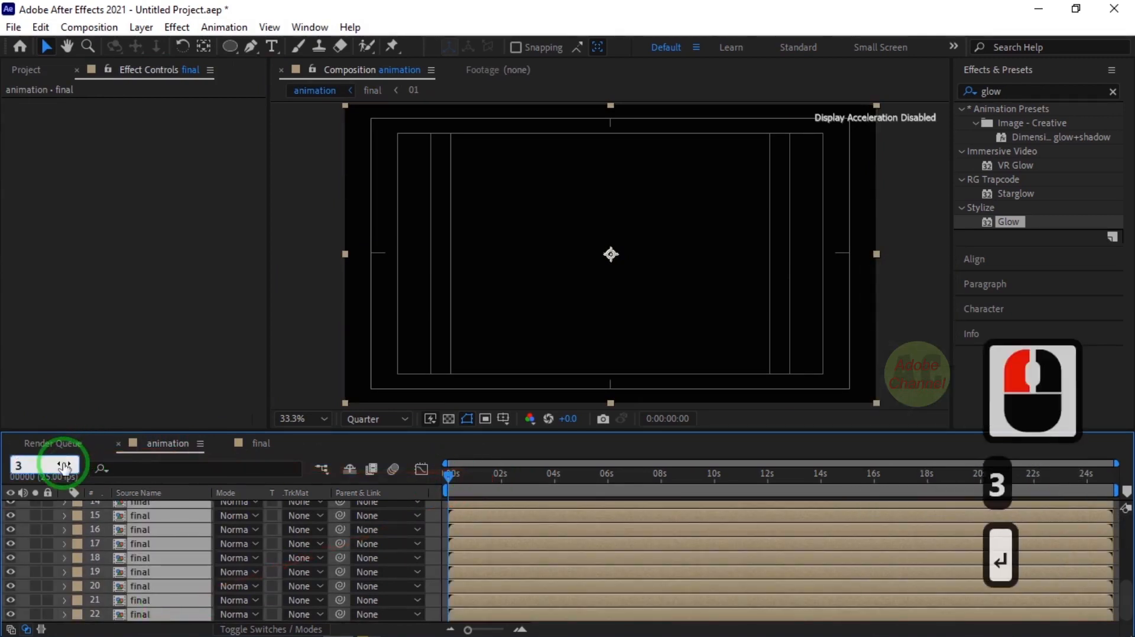
click(521, 630)
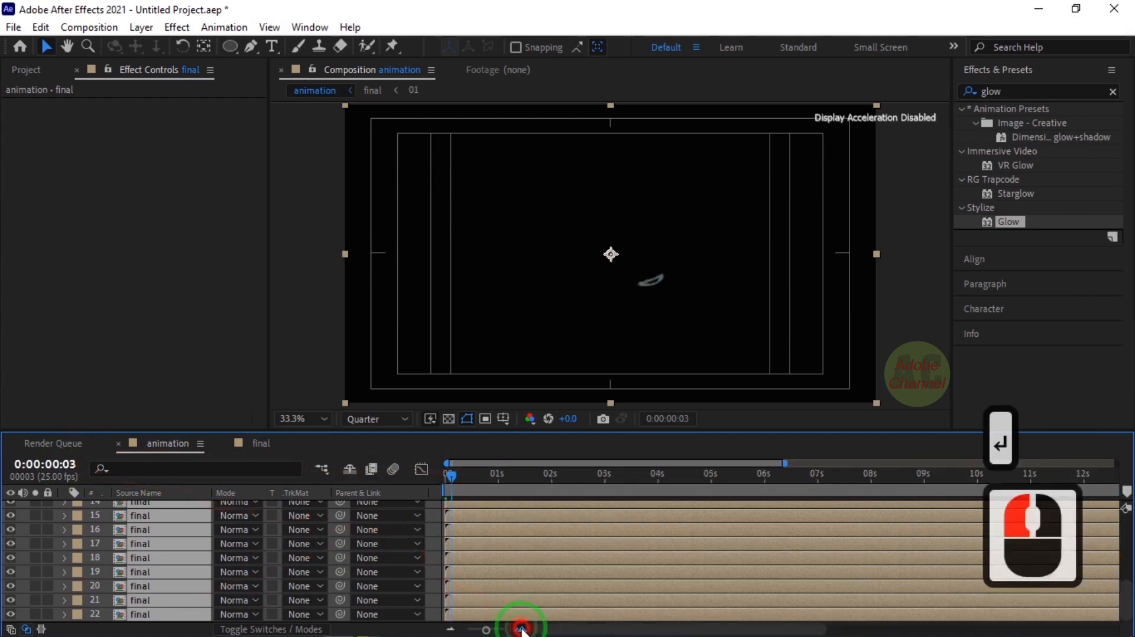
click(520, 630)
click(521, 630)
click(521, 630)
click(521, 630)
click(521, 630)
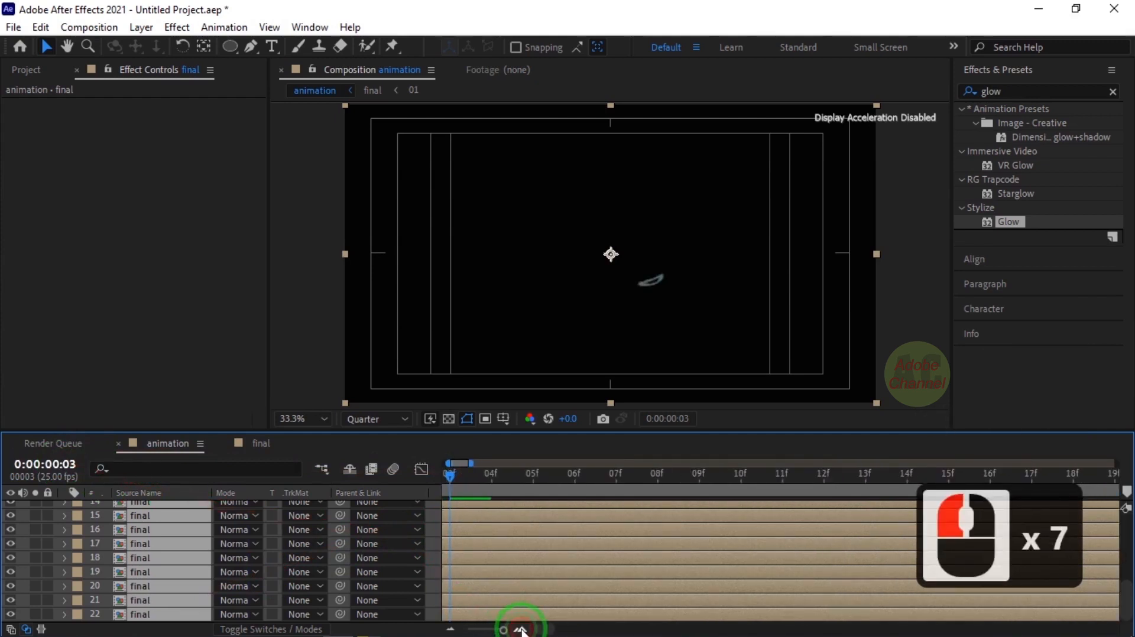
key(alt+bracketright)
- Arrange the trimmed final layers one after another with Sequence Layers, without overlap
right_click(476, 508)
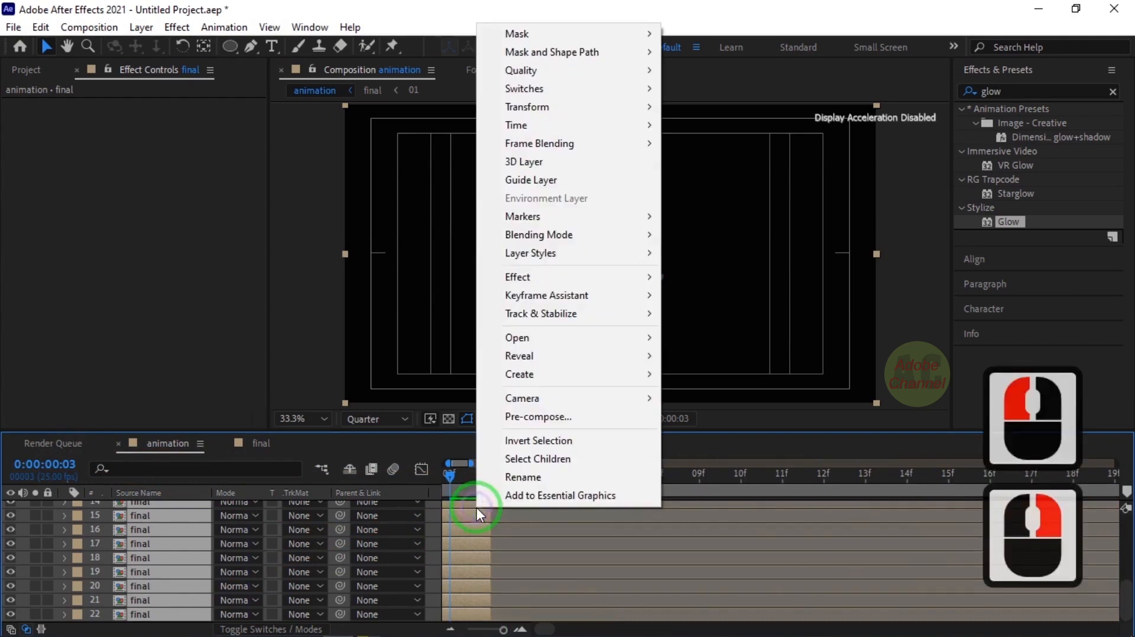
mouse_move(570, 296)
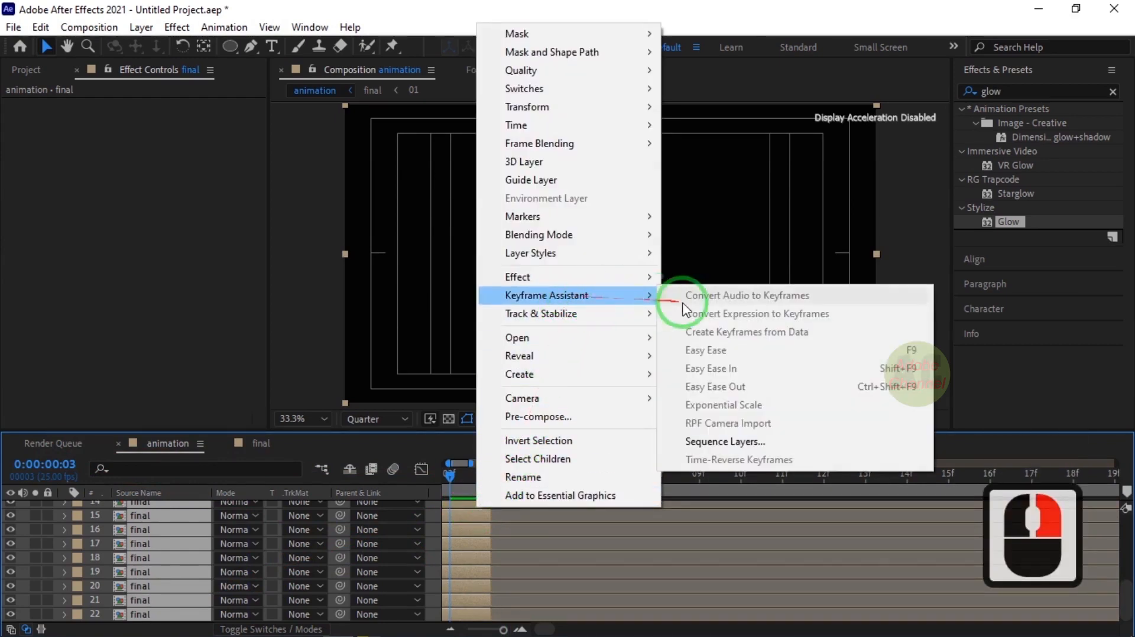
click(726, 446)
click(598, 375)
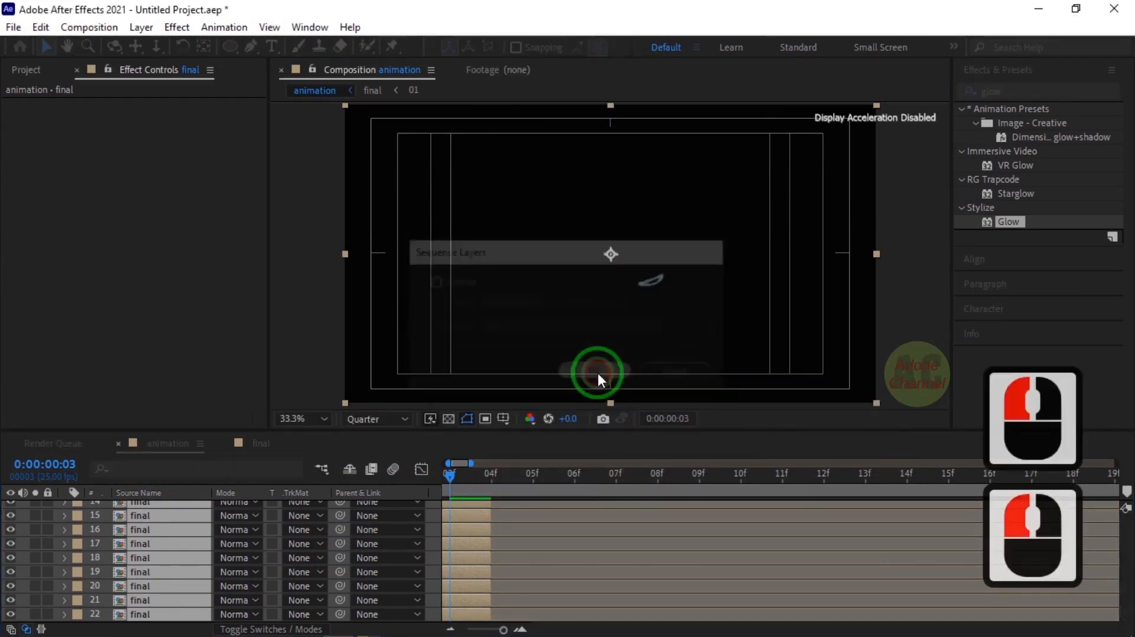
- Extend the out-points of all sequenced final layers together, so the earliest layer ends at about 20 seconds
click(450, 630)
click(449, 630)
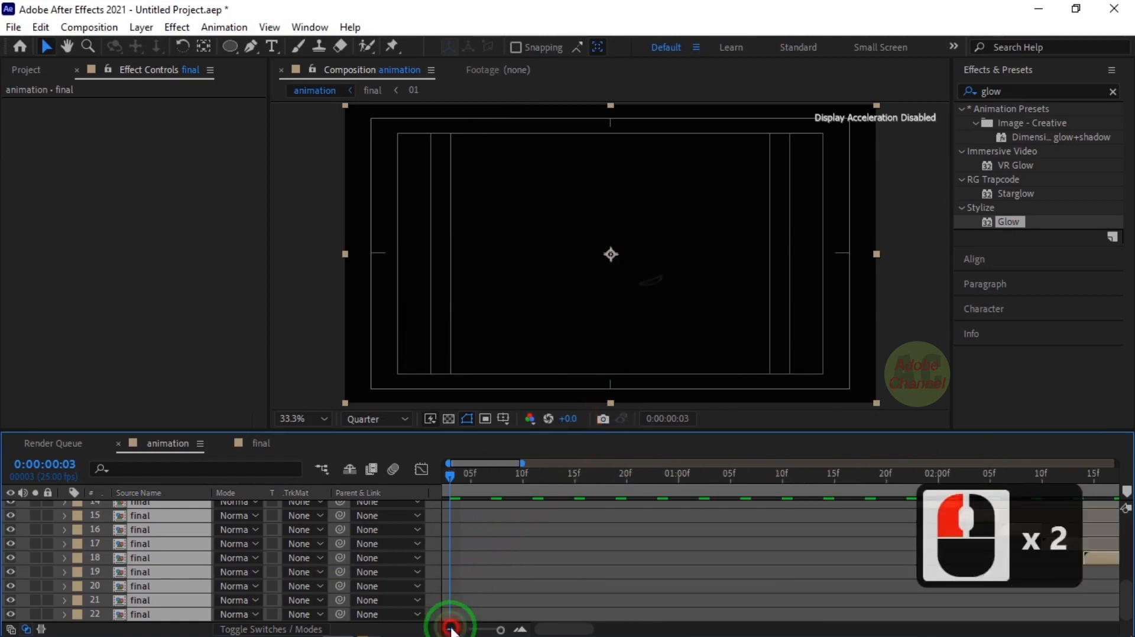
click(449, 630)
click(449, 630)
click(449, 630)
drag(514, 504, 1020, 500)
- Apply the Glow effect to the adjustment layer with Glow Threshold 75% and Glow Radius 220
scroll(169, 560, up, 7)
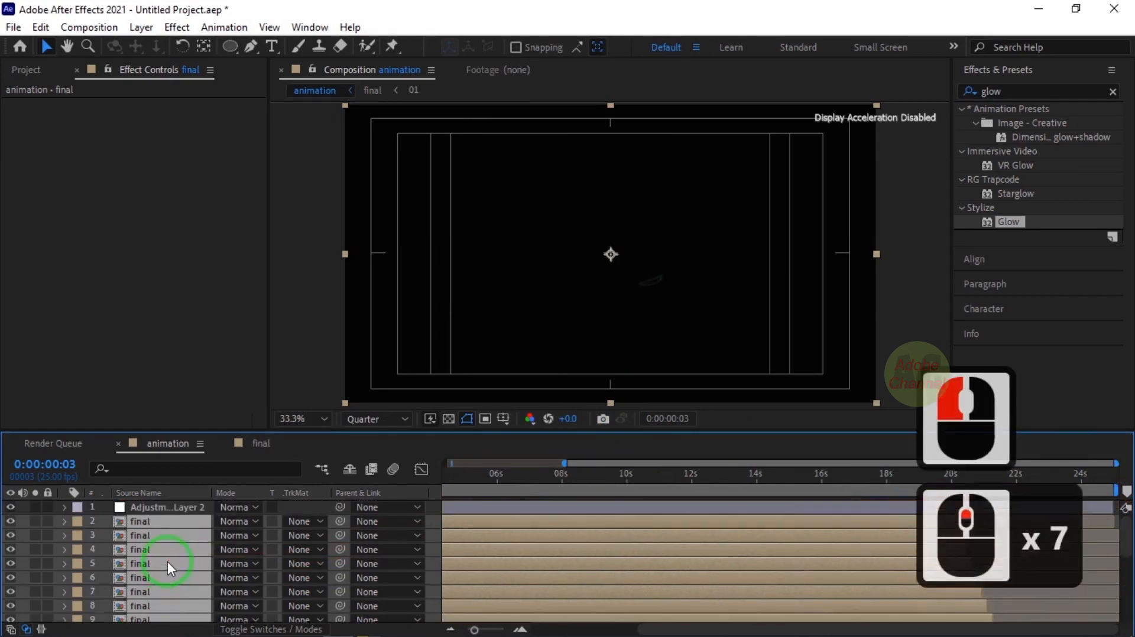
click(163, 507)
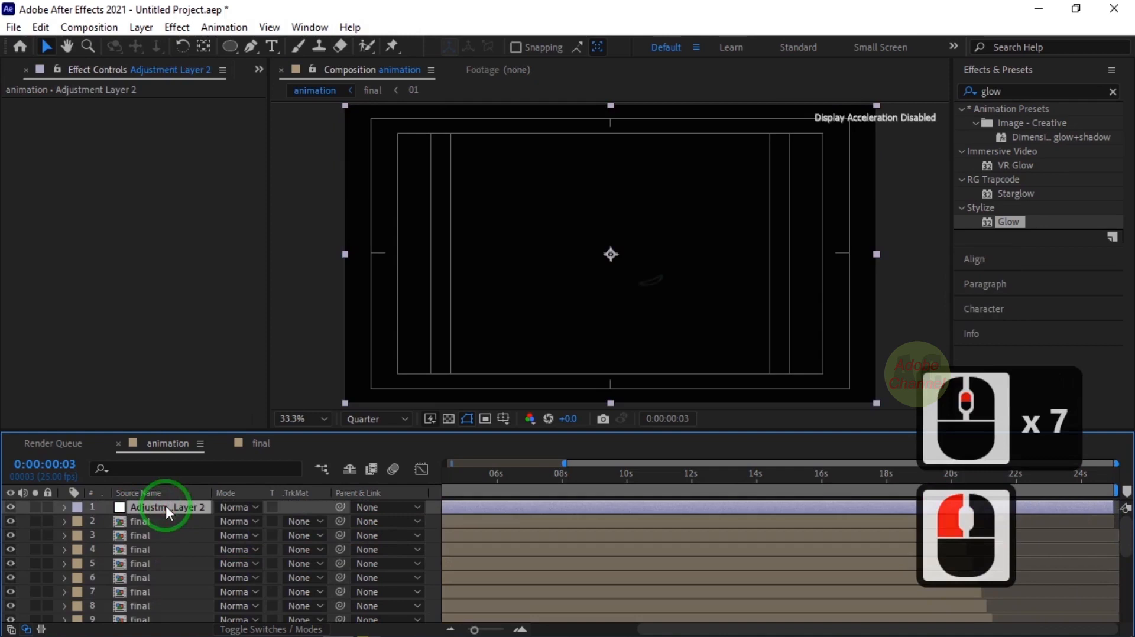
double_click(1005, 219)
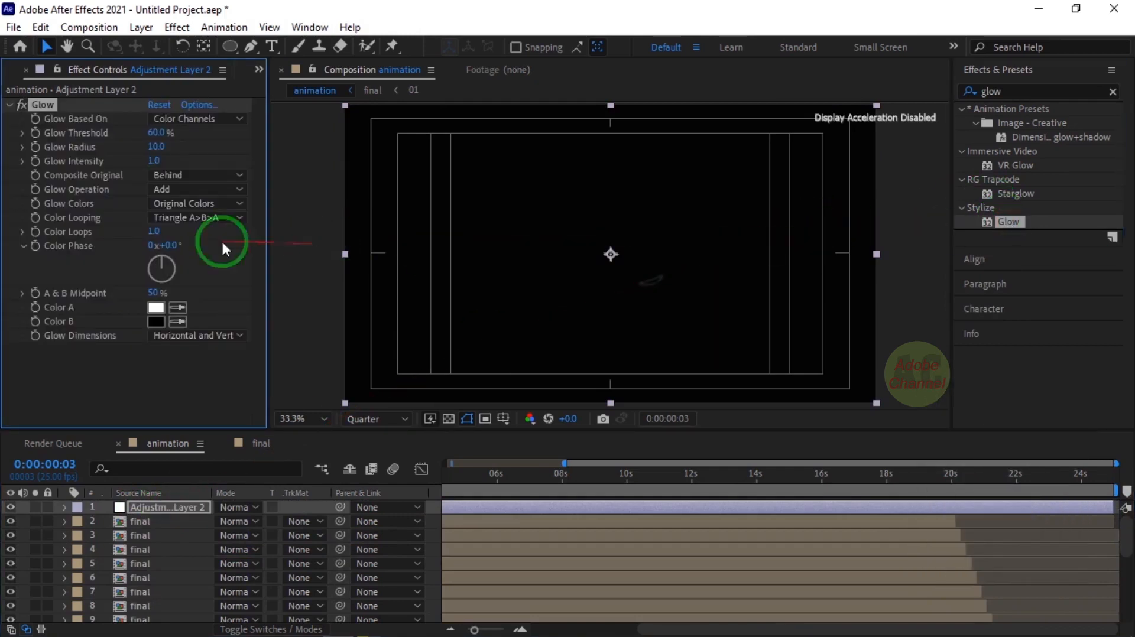
click(162, 133)
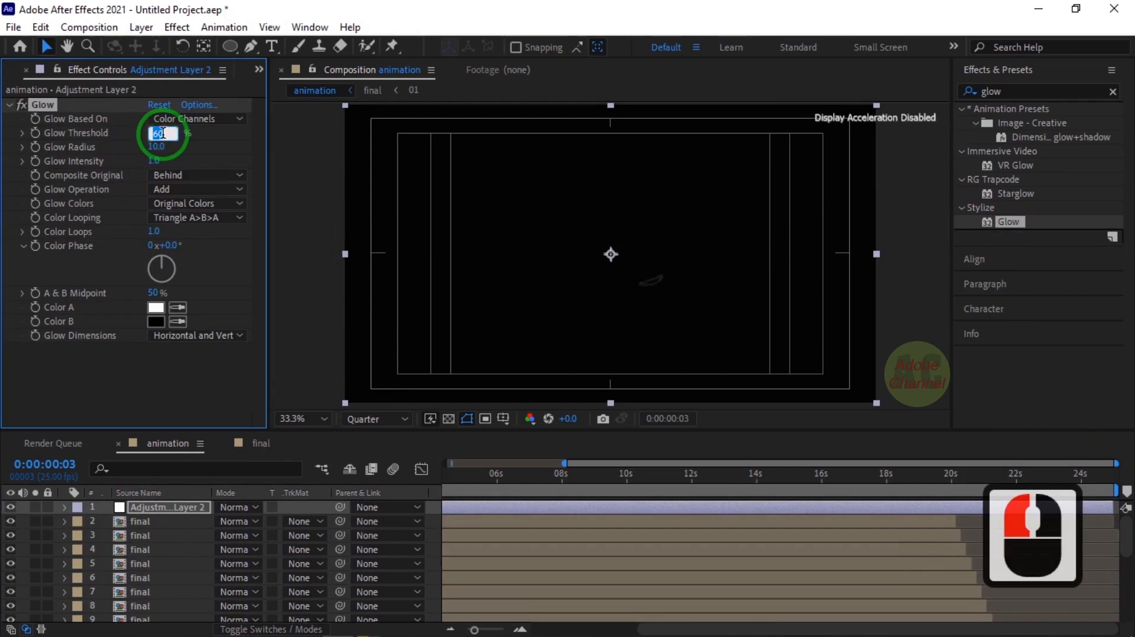
text(75)
key(Return)
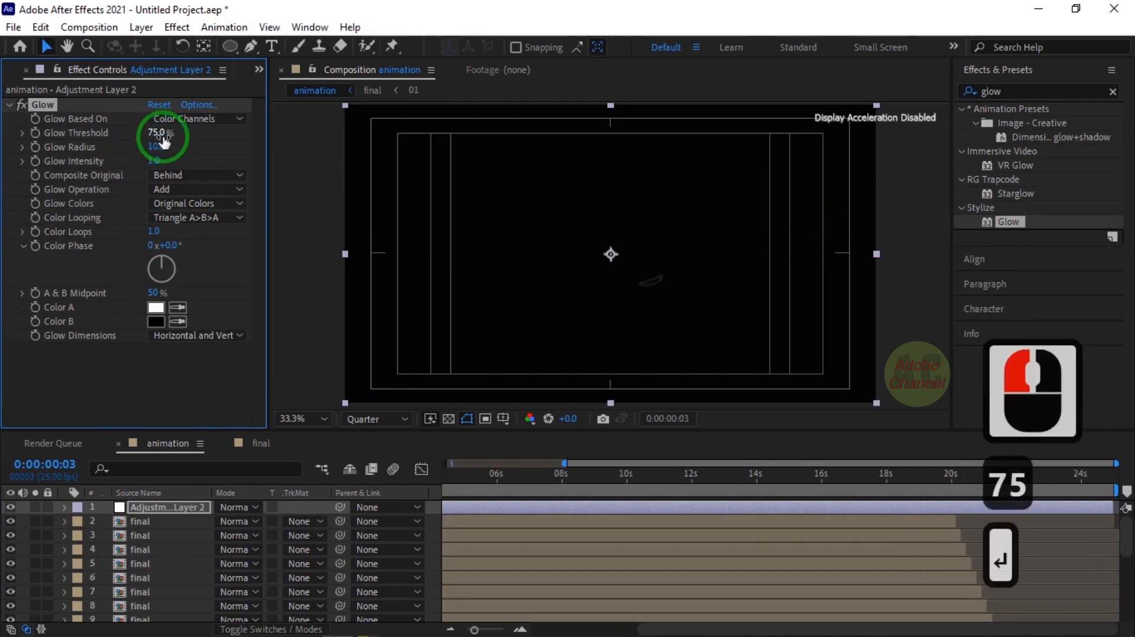
click(157, 147)
text(220)
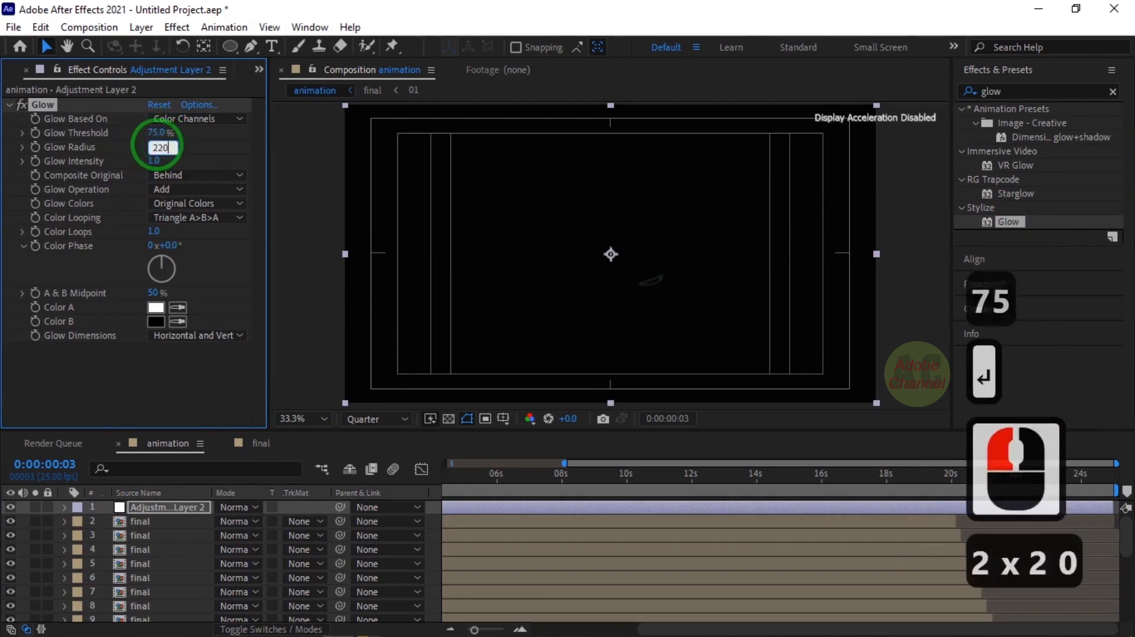
key(Return)
- Pre-compose the adjustment layer and all final layers as Pre-comp 1, moving all attributes into the new composition
click(158, 509)
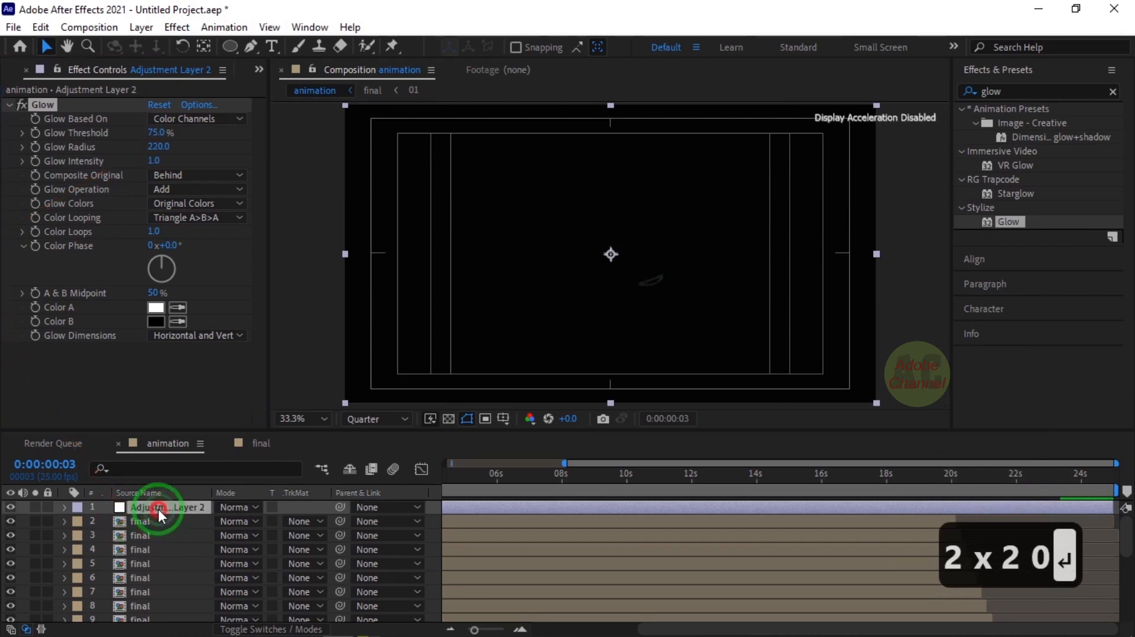
scroll(154, 518, down, 16)
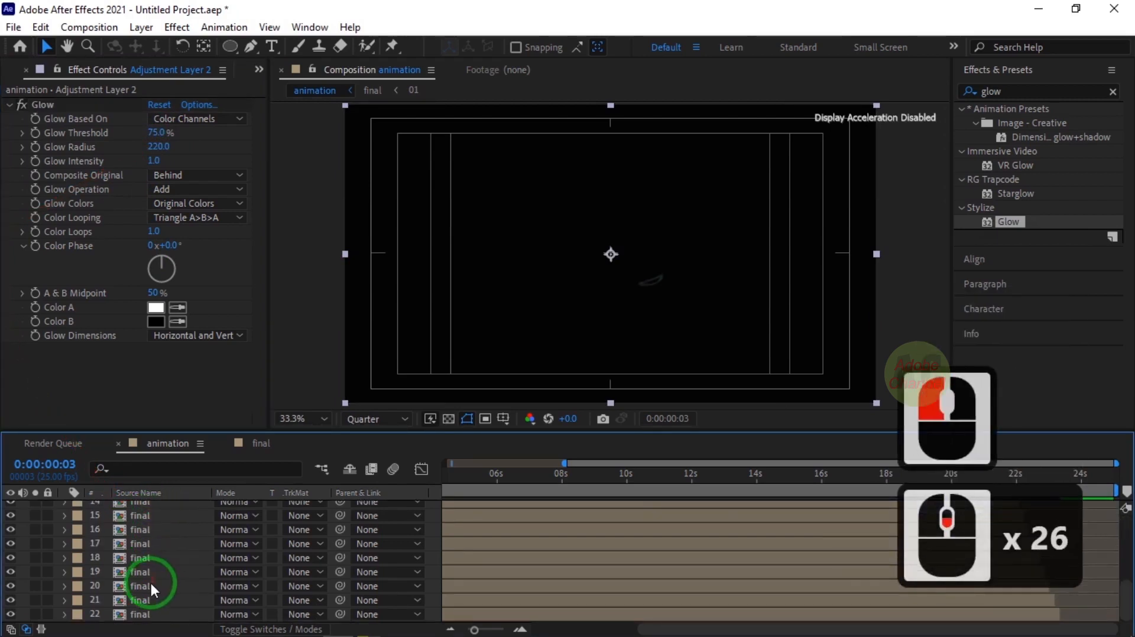
shift+click(153, 614)
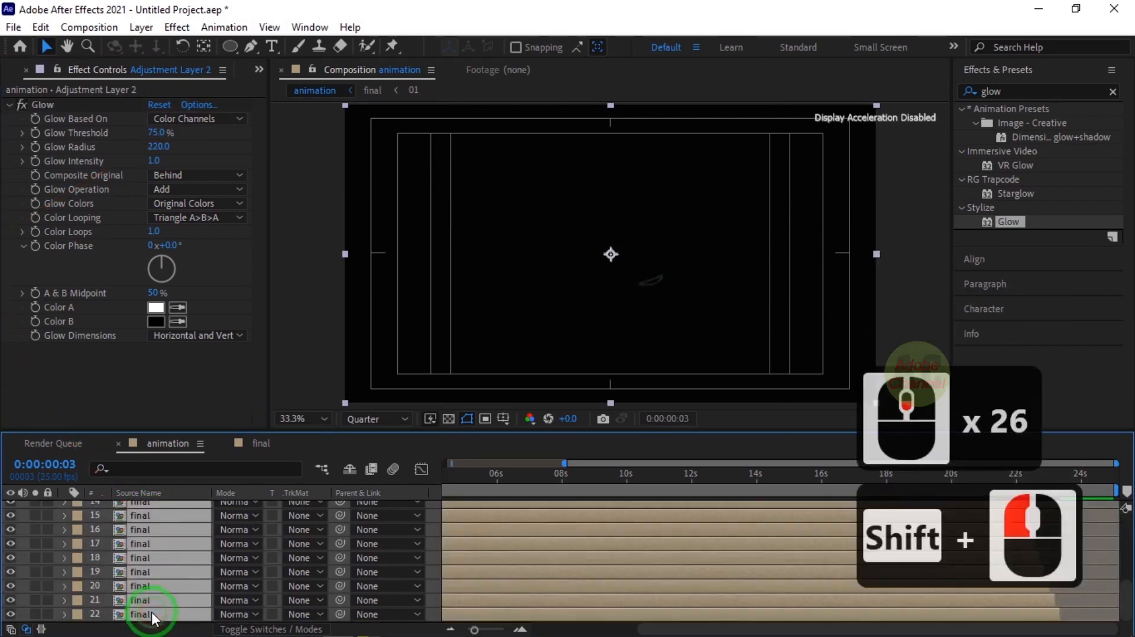
right_click(161, 555)
click(254, 455)
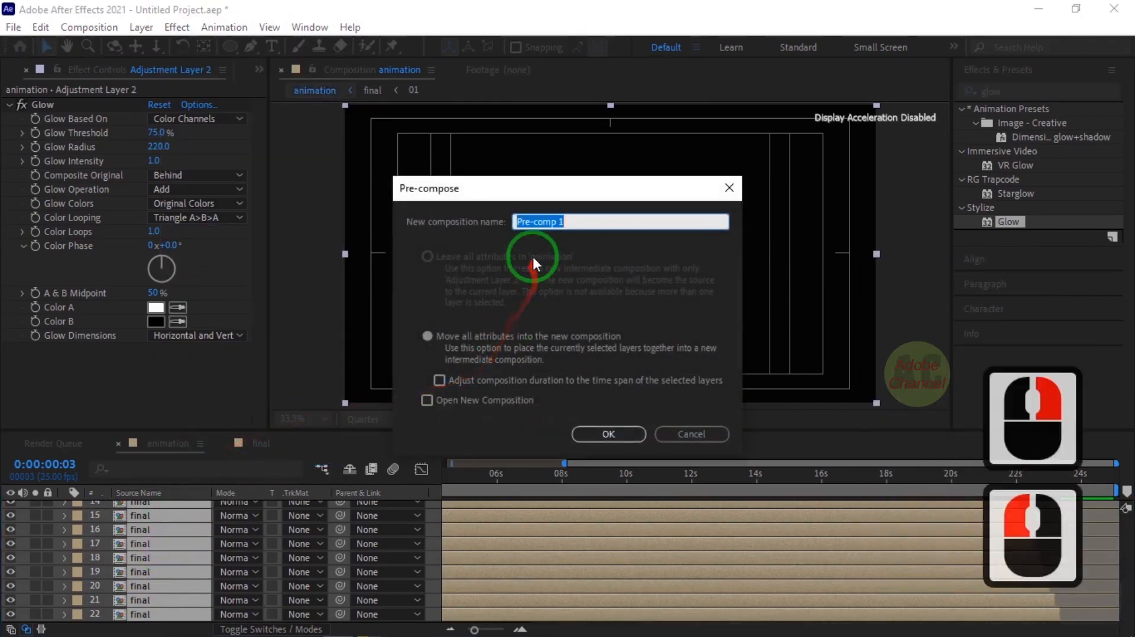
click(605, 435)
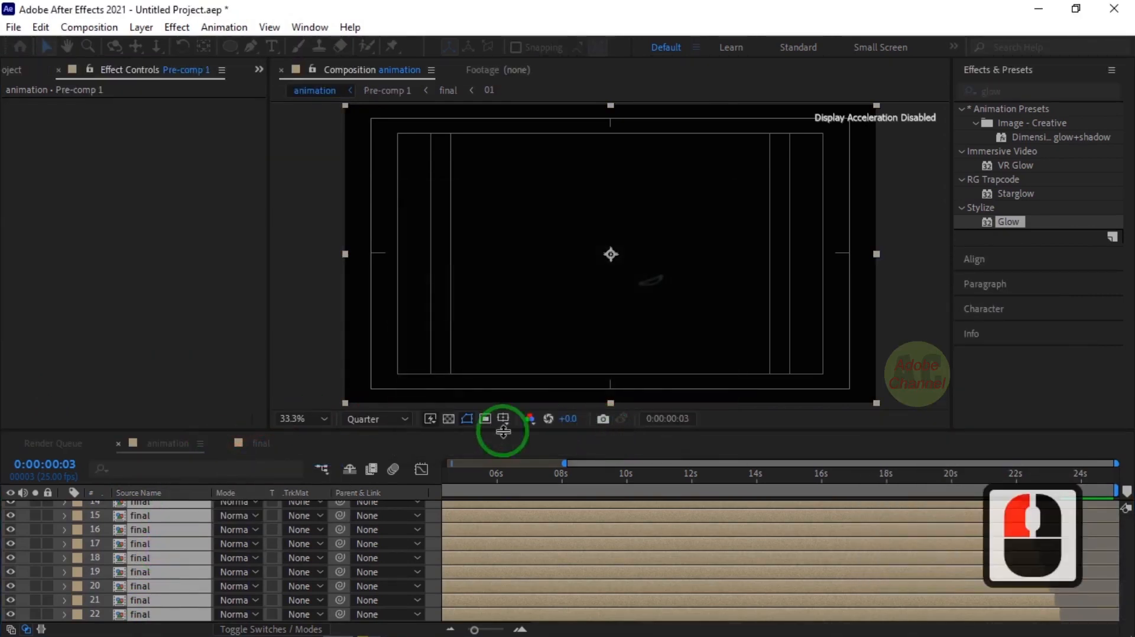
- Set the scale of the Pre-comp 1 layer to 87%
key(s)
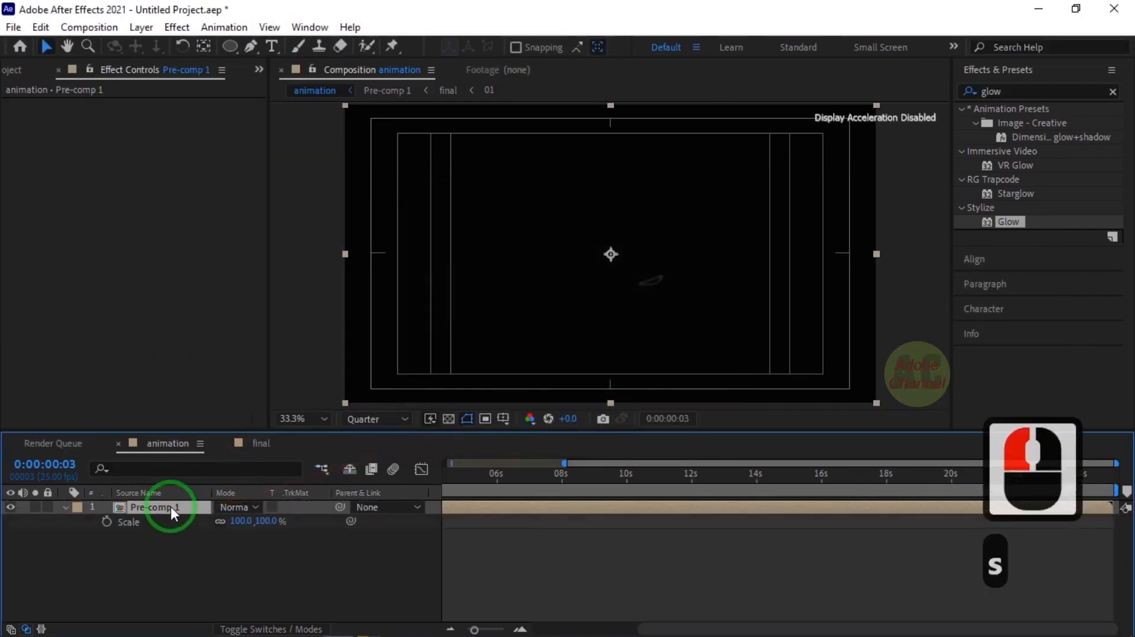
click(242, 520)
text(87)
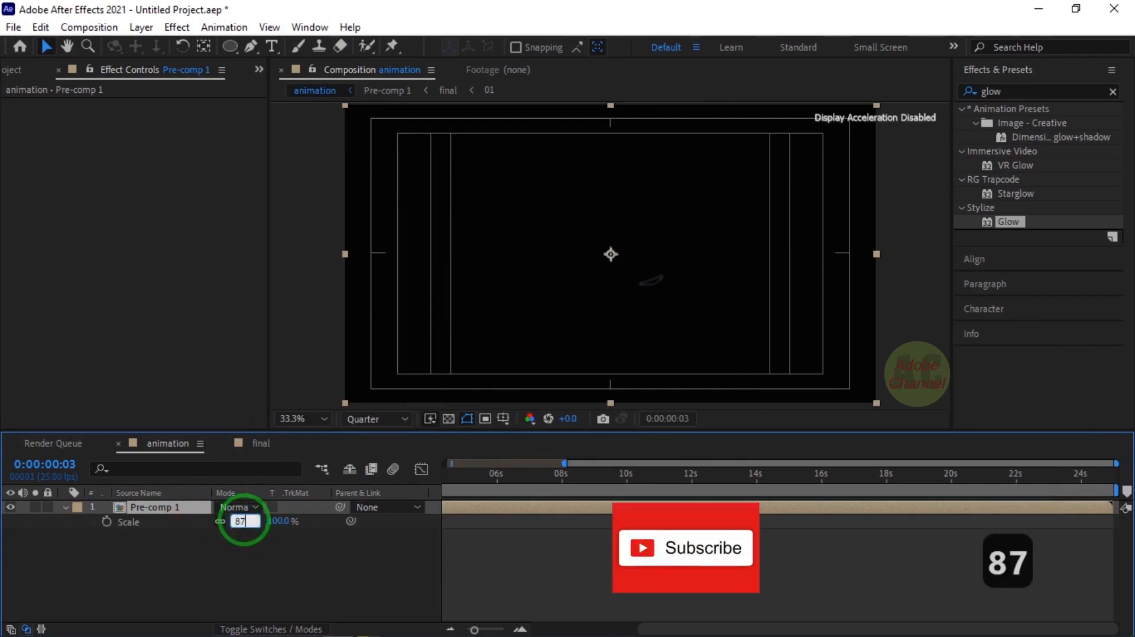
key(Return)
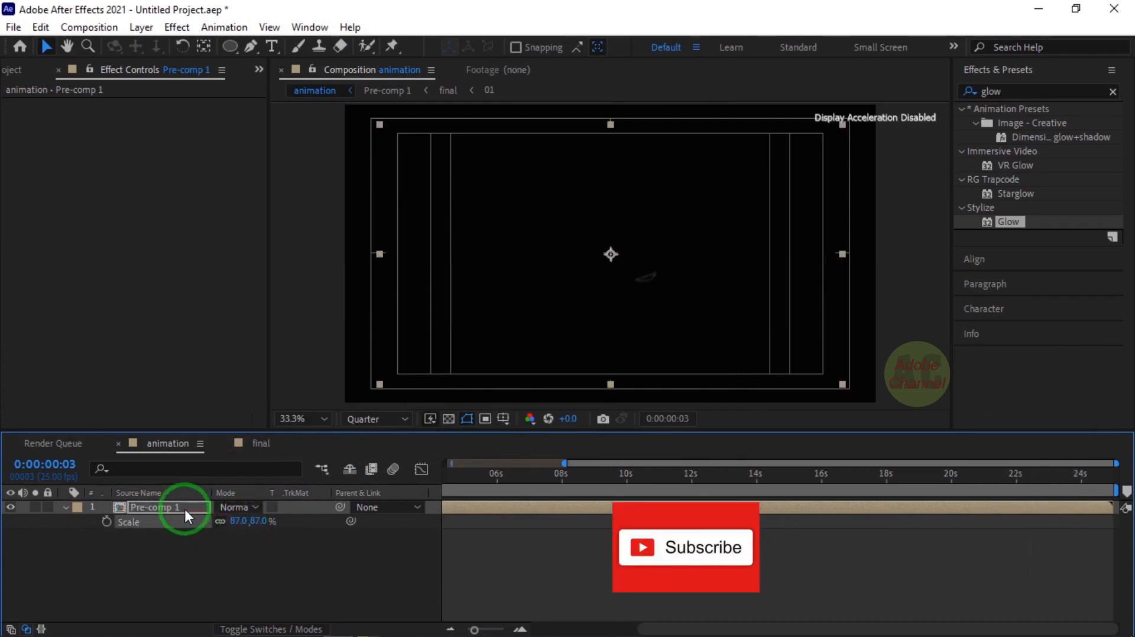
- Duplicate the Pre-comp 1 layer, then unlink the lower copy's scale and flip it vertically with a Y scale of -87%
key(ctrl+d)
click(221, 535)
click(258, 536)
text(-)
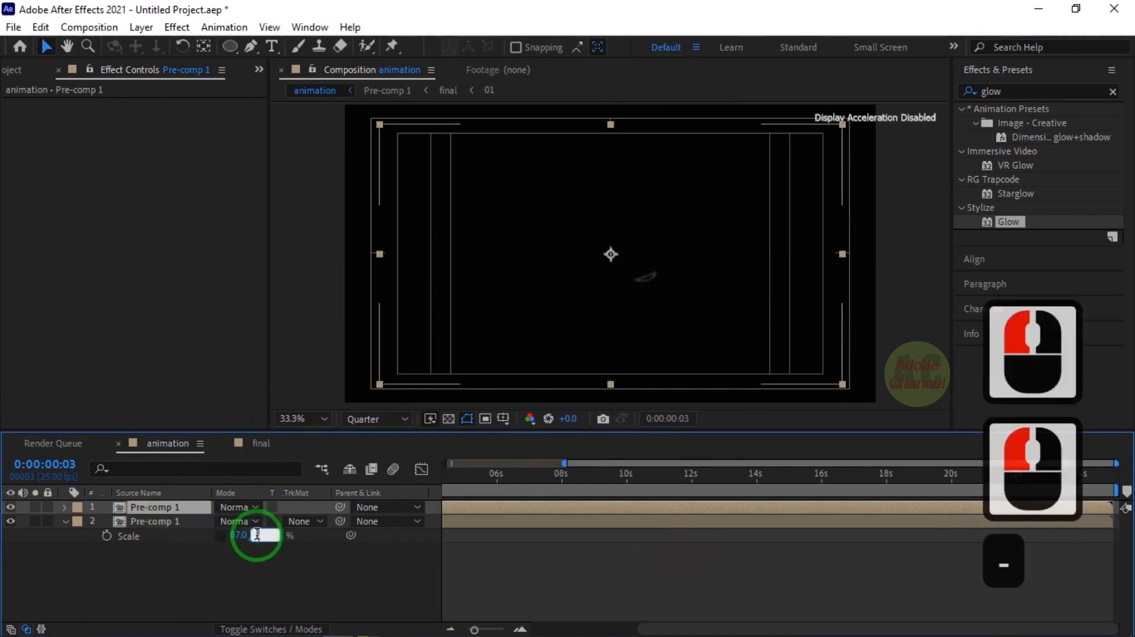
text(87)
key(Return)
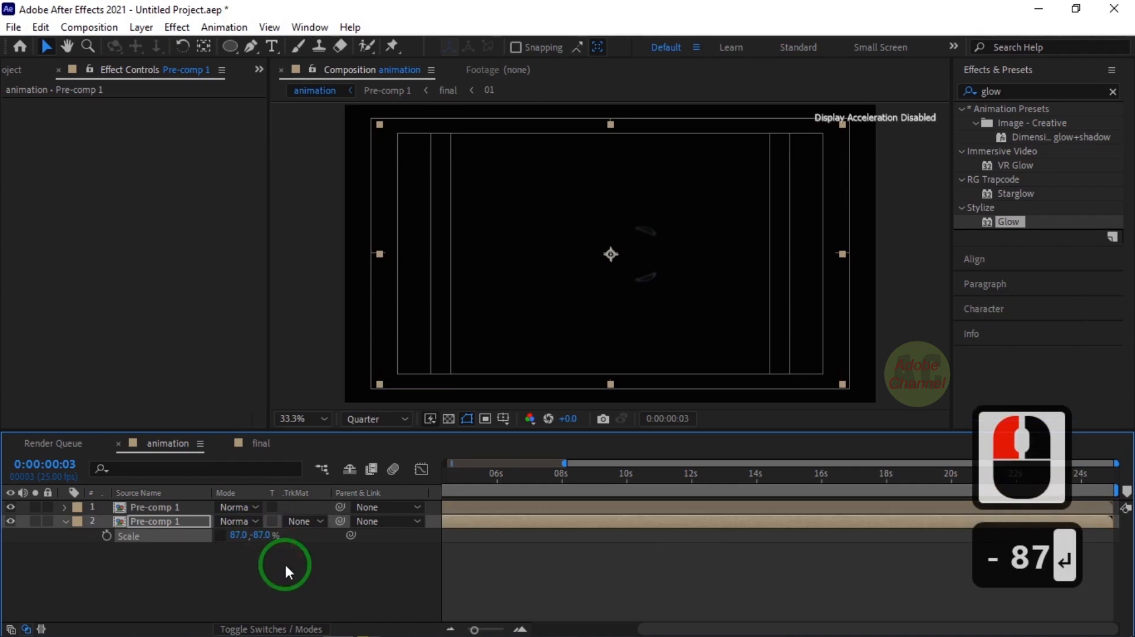
- At the 4-second frame, move the flipped lower Pre-comp 1 layer down to position 960, 1218 as a reflection beneath the ring
drag(653, 628, 548, 628)
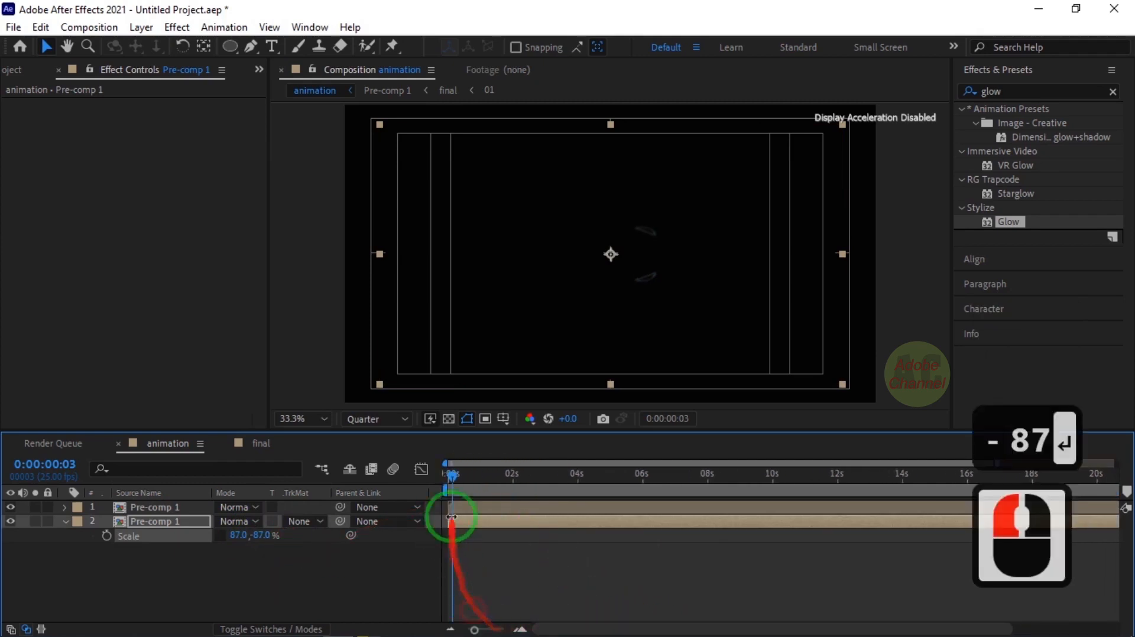
drag(456, 473, 577, 498)
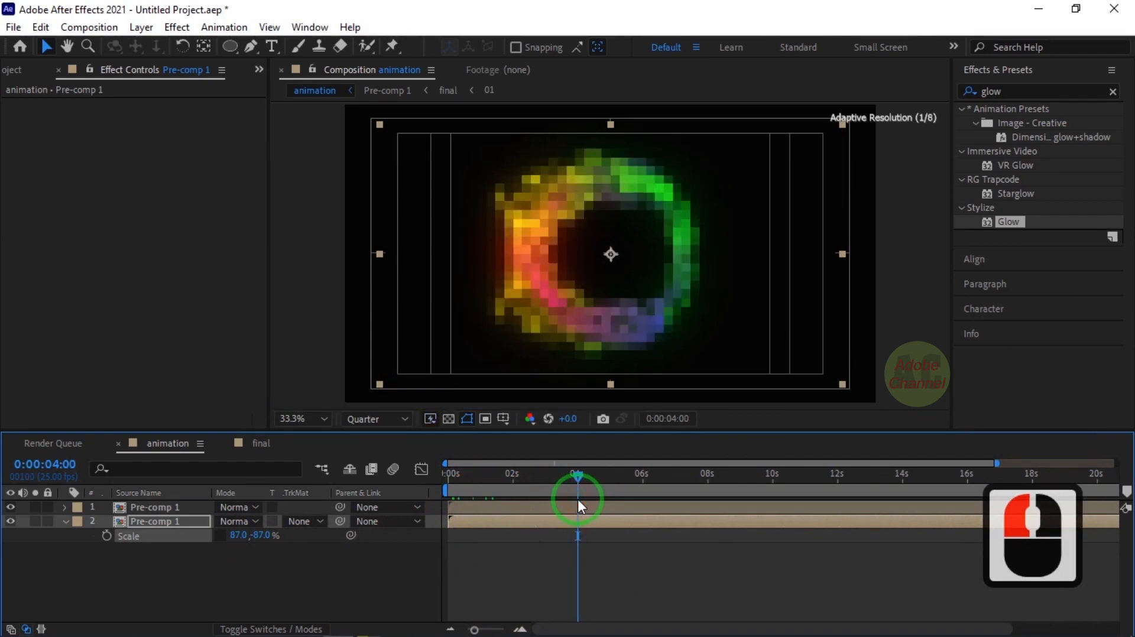
key(p)
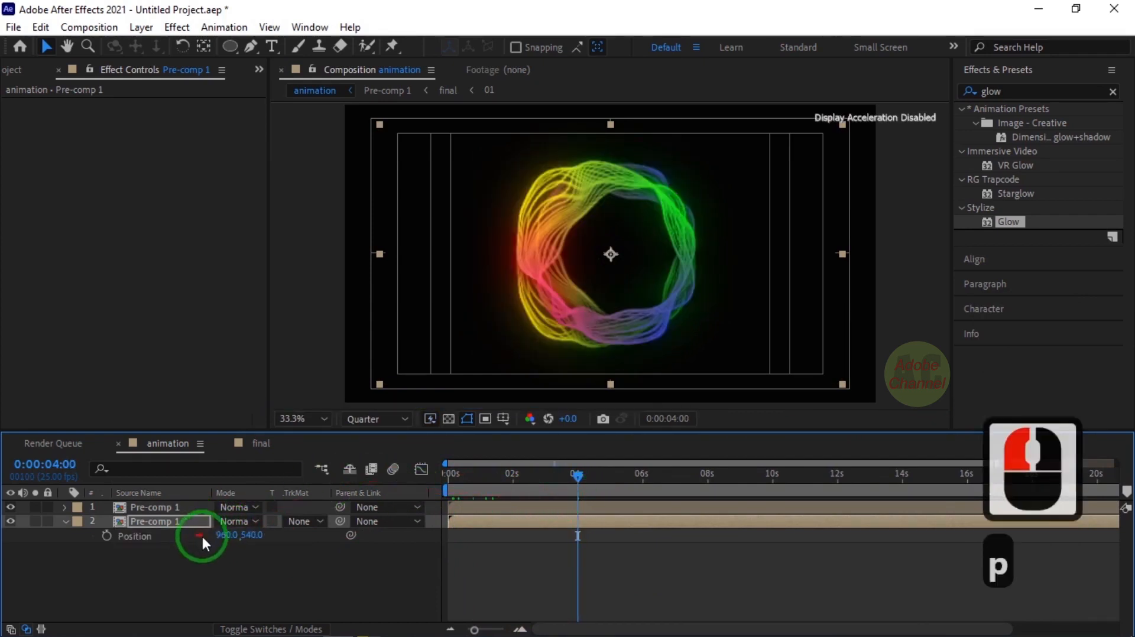
drag(255, 539, 834, 552)
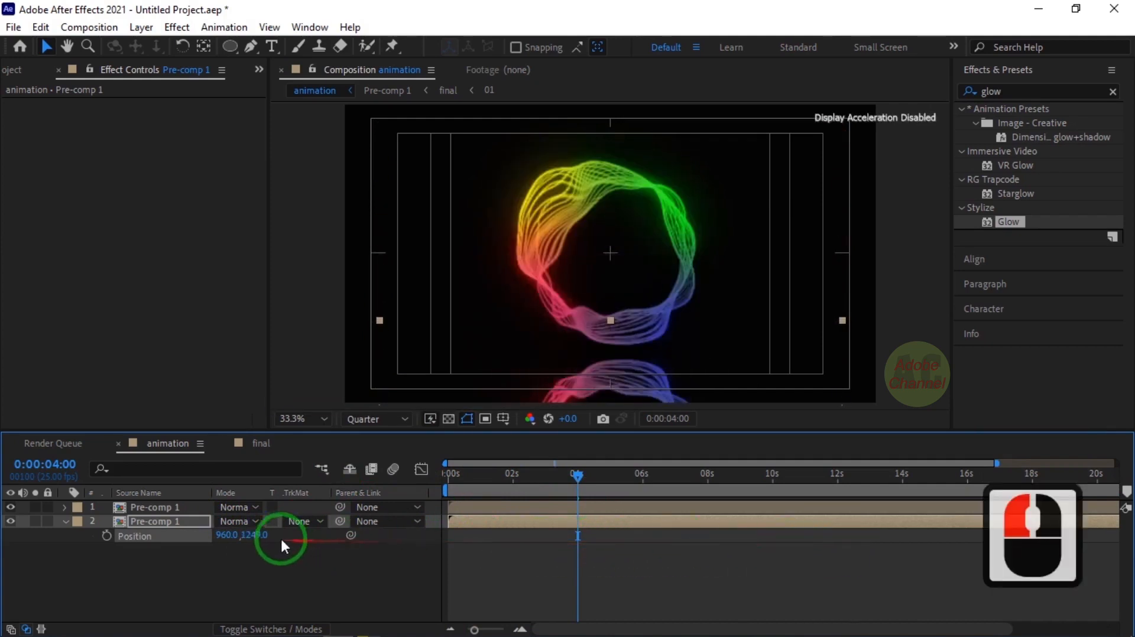
mouse_move(255, 542)
mouse_down()
mouse_move(270, 535)
mouse_move(246, 536)
mouse_up()
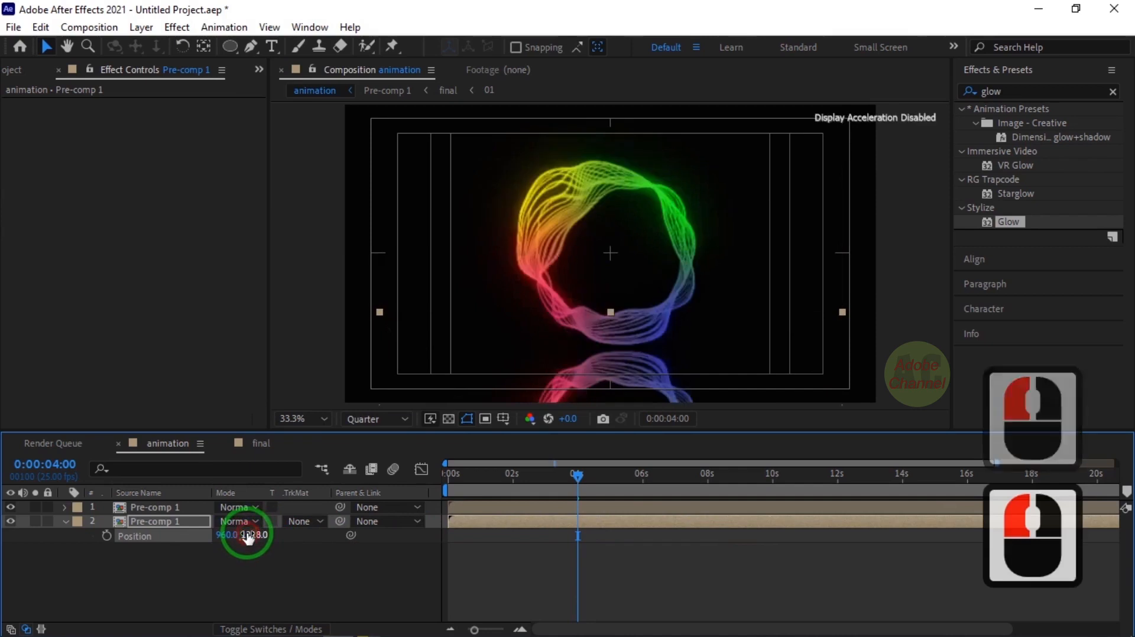
- Create a 1920 x 1080 px solid named wsolid and place it beneath both Pre-comp 1 layers
right_click(284, 575)
mouse_move(324, 375)
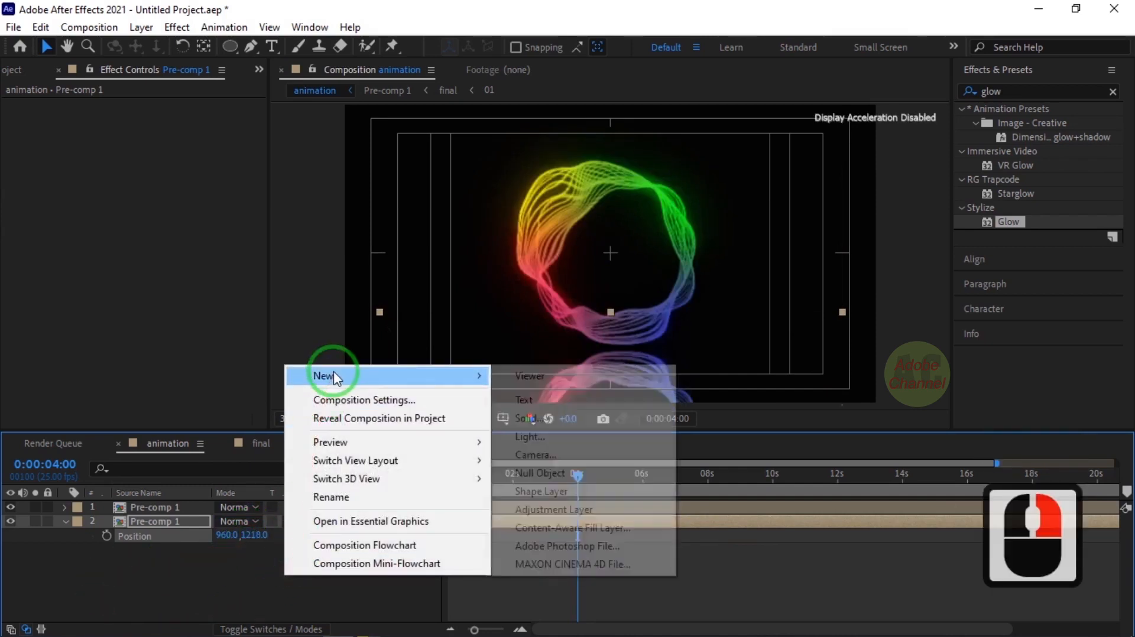
click(552, 417)
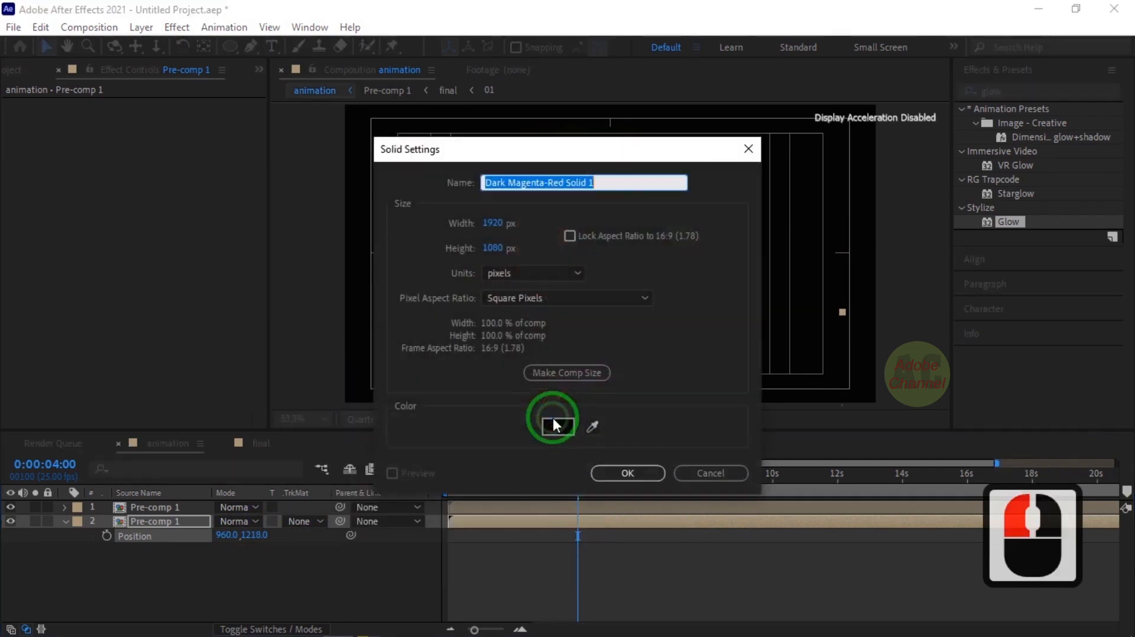
text(ws)
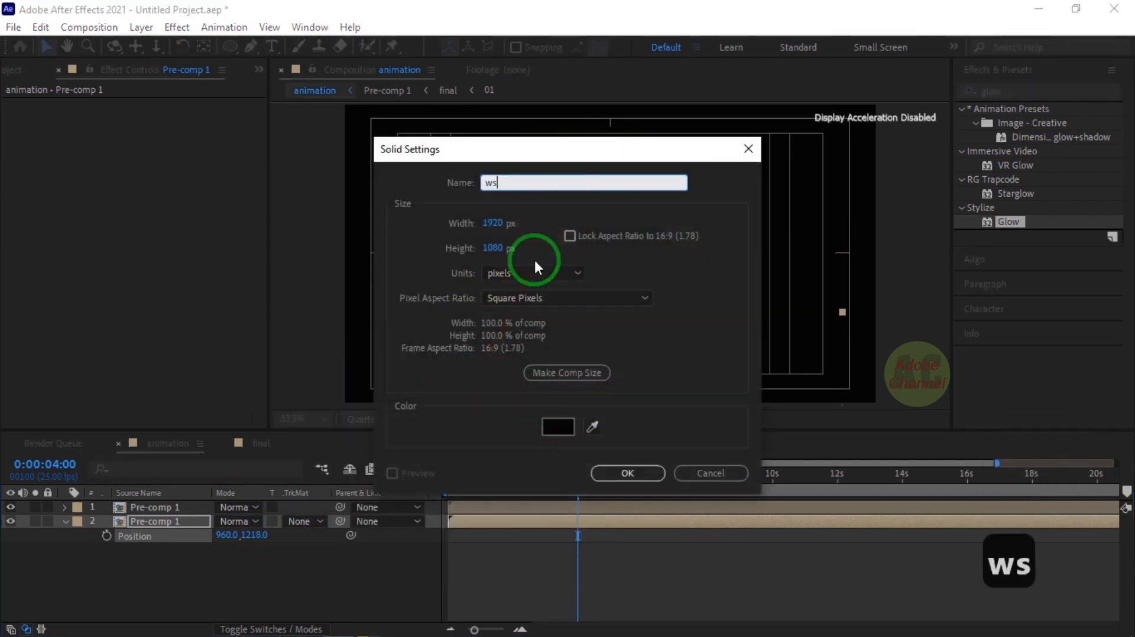
text(olid)
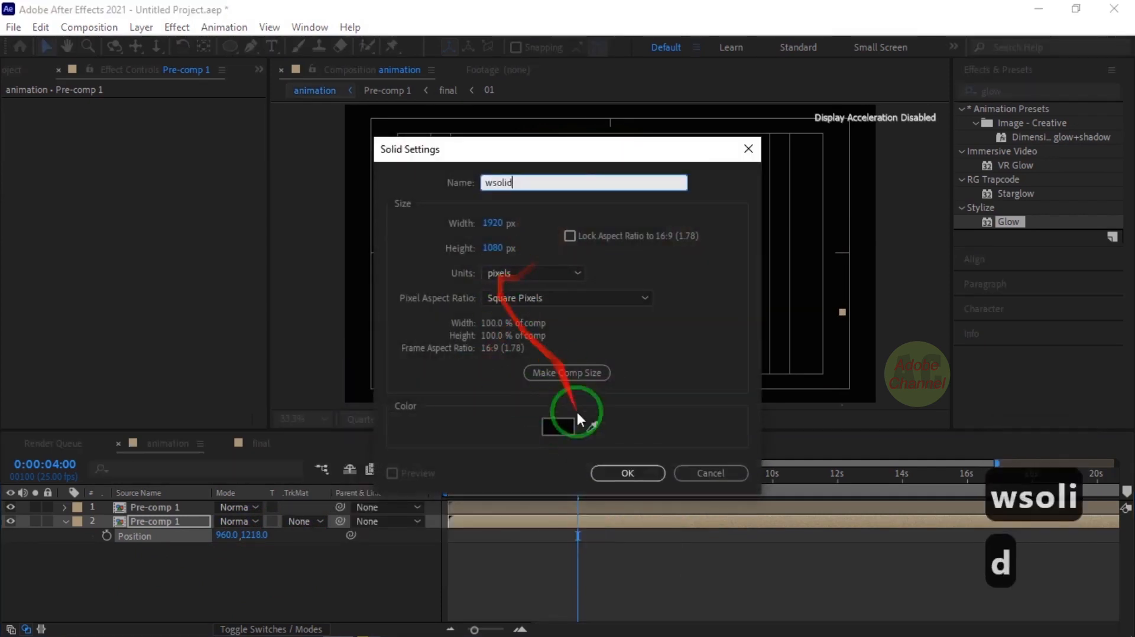
click(626, 472)
drag(201, 520, 171, 563)
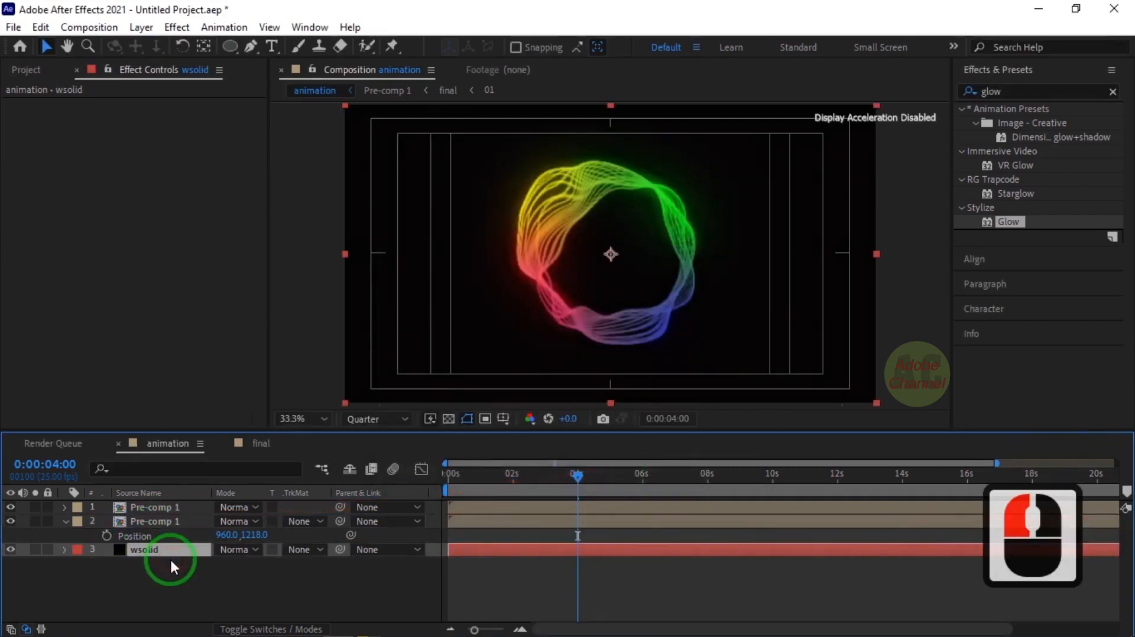
- Find the Gradient Ramp effect and apply it to the wsolid layer
click(1085, 91)
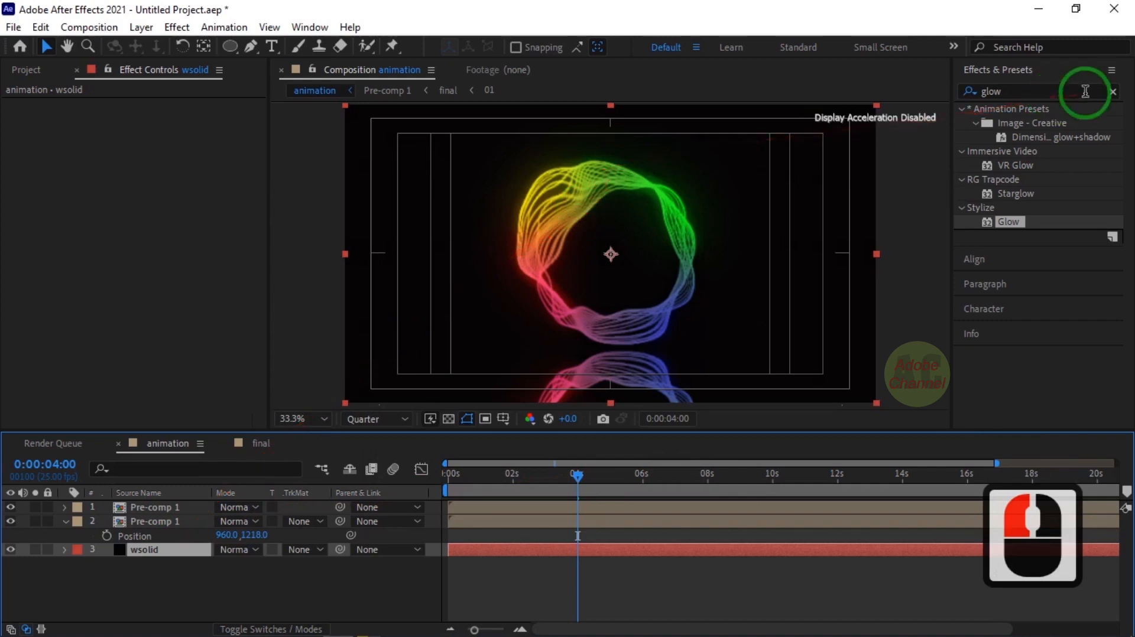
double_click(971, 95)
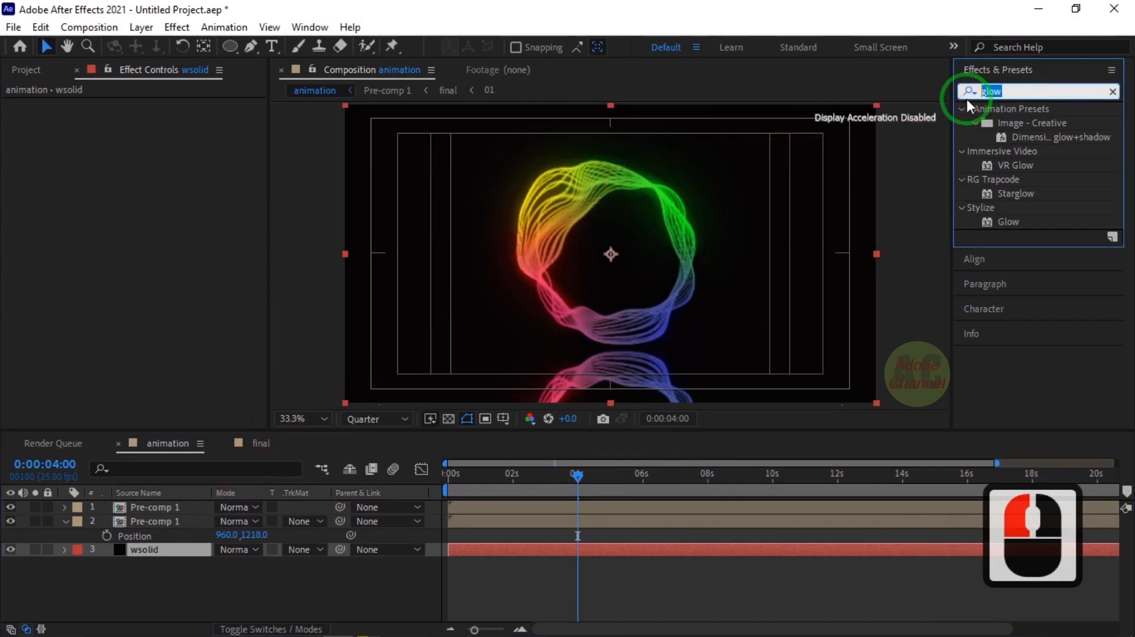
text(ramp)
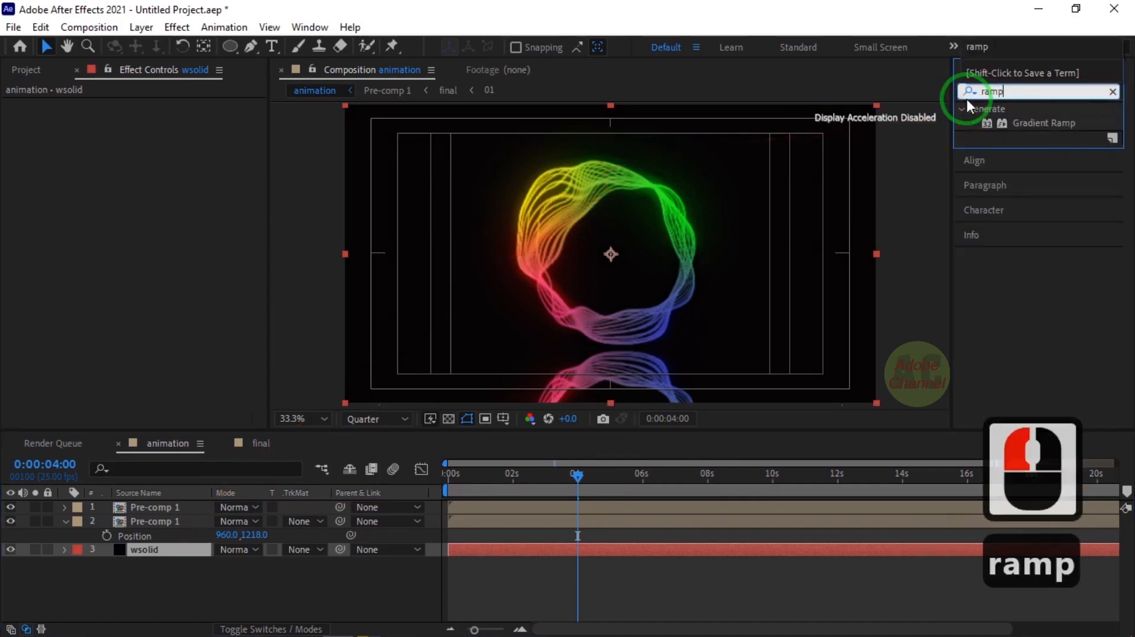
double_click(1055, 123)
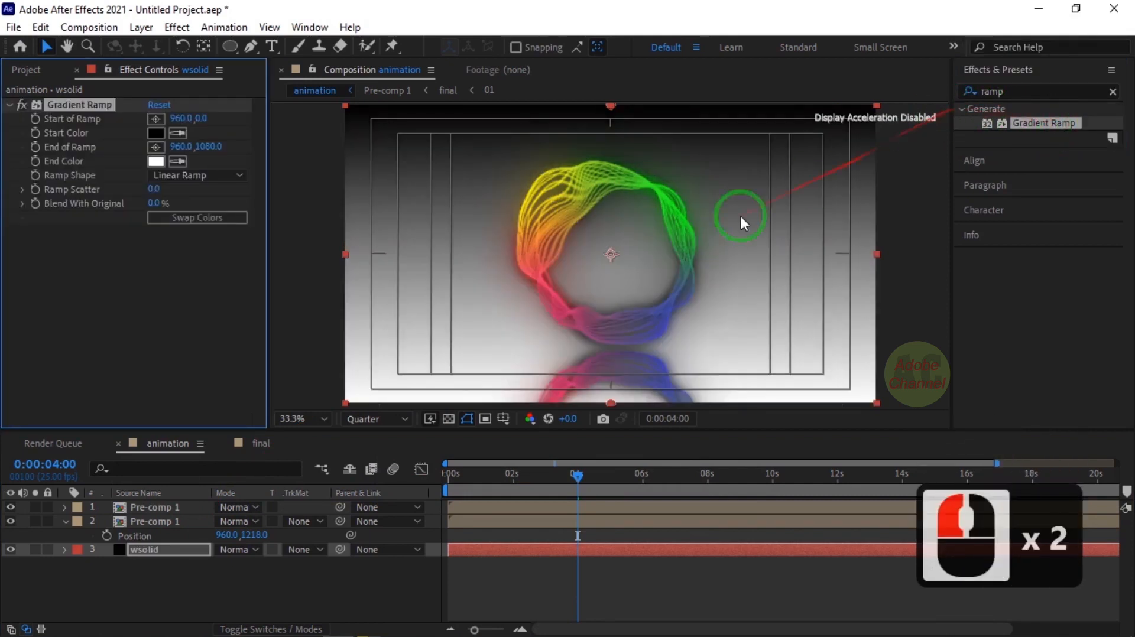
- Set the Gradient Ramp's start color to dark navy blue 010422
click(157, 134)
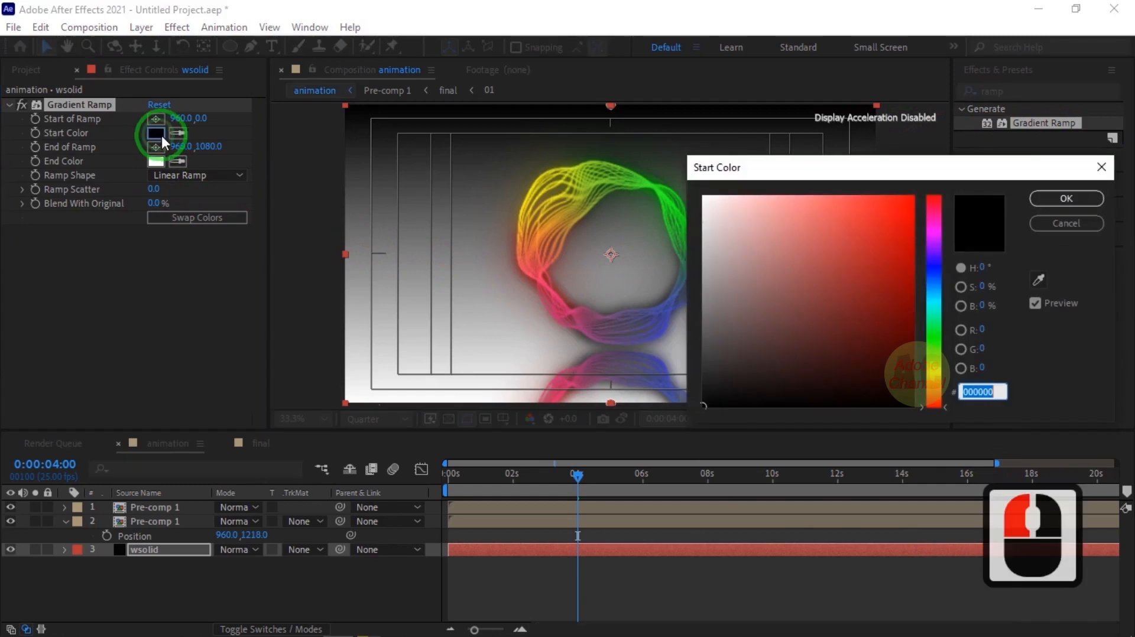
click(935, 303)
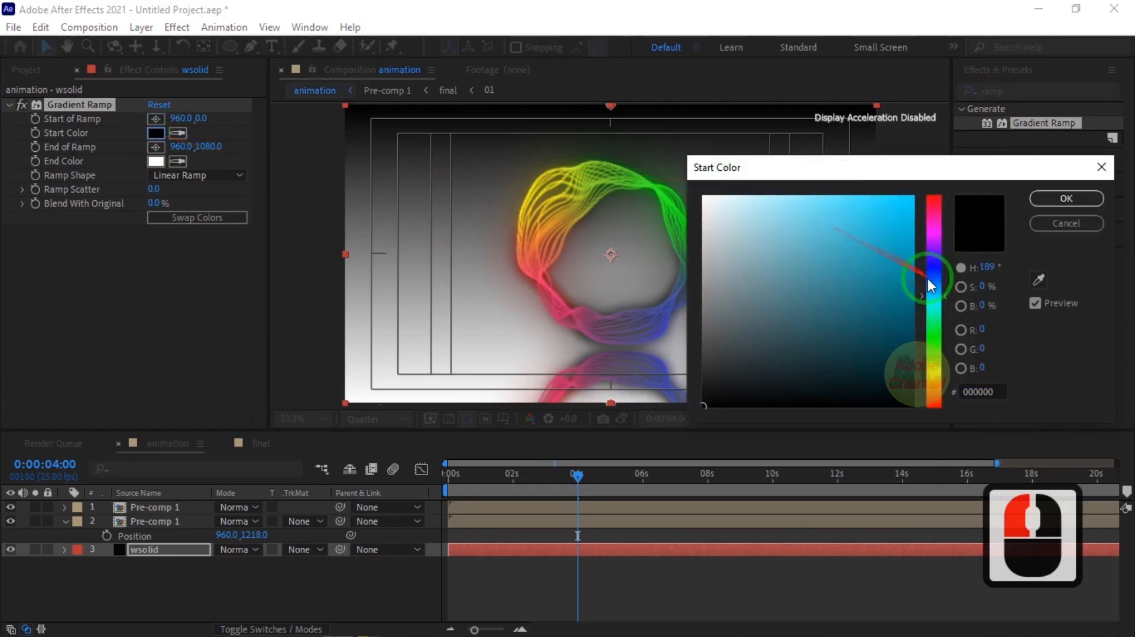
click(933, 270)
click(904, 374)
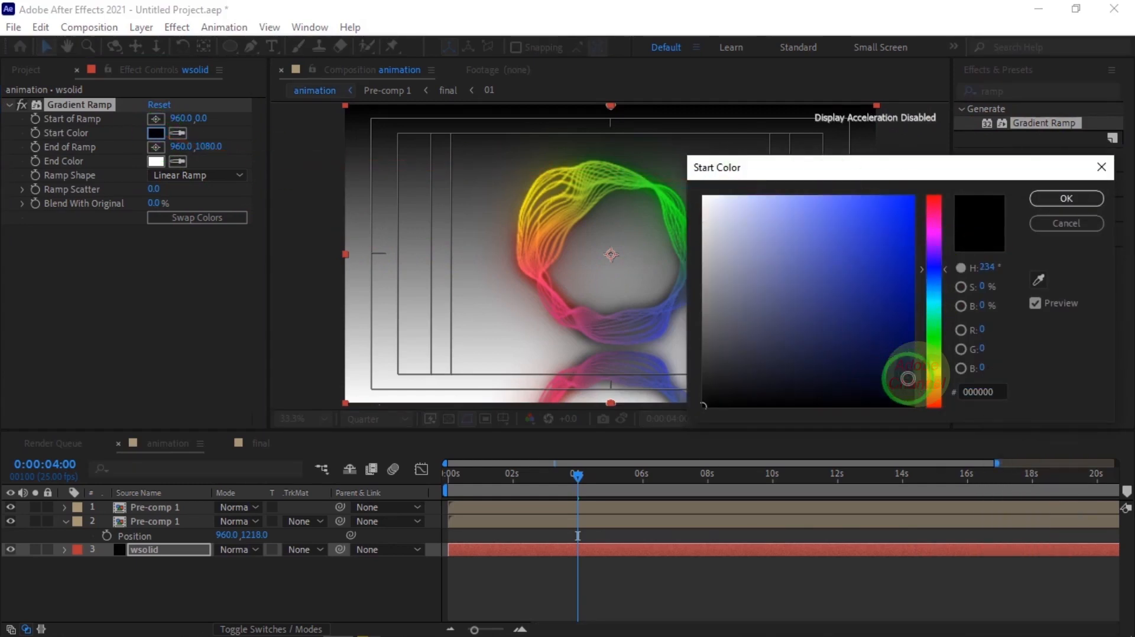
click(907, 379)
click(1066, 199)
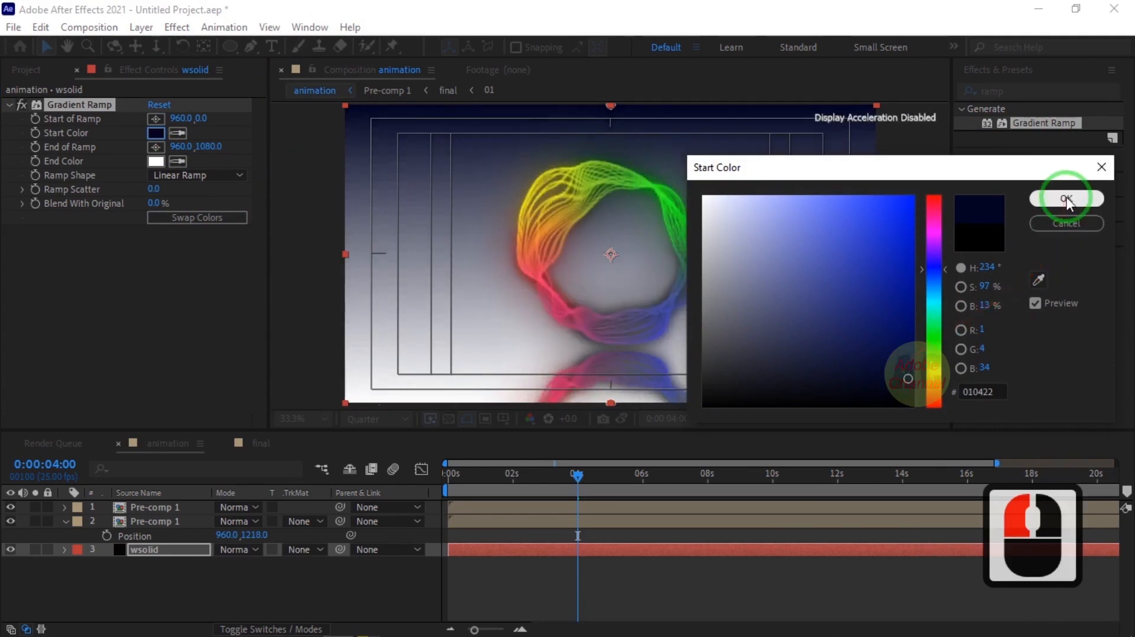
- Change the gradient to a Radial Ramp, with its start at about 948, -318 and its end at 960, 5660
click(236, 173)
click(197, 213)
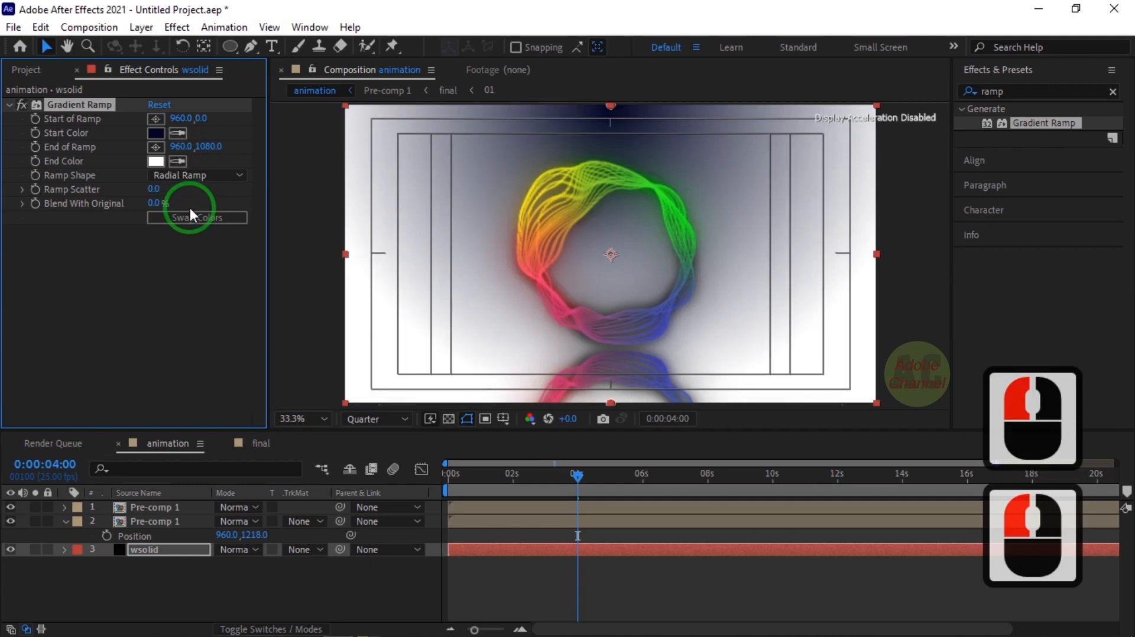
mouse_move(206, 147)
mouse_down()
mouse_move(868, 174)
mouse_move(1114, 172)
mouse_move(210, 153)
mouse_move(322, 142)
mouse_move(945, 172)
mouse_move(202, 158)
mouse_move(1069, 170)
mouse_move(218, 159)
mouse_move(243, 148)
mouse_move(916, 151)
mouse_move(158, 147)
mouse_move(211, 126)
mouse_up()
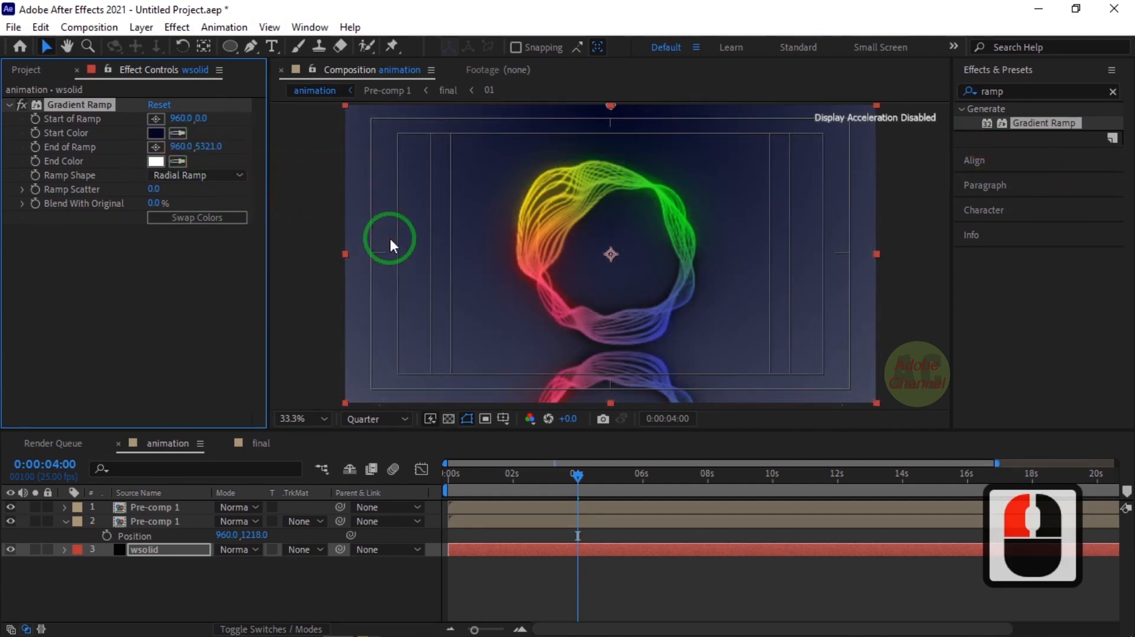
scroll(389, 236, down, 2)
drag(611, 178, 611, 156)
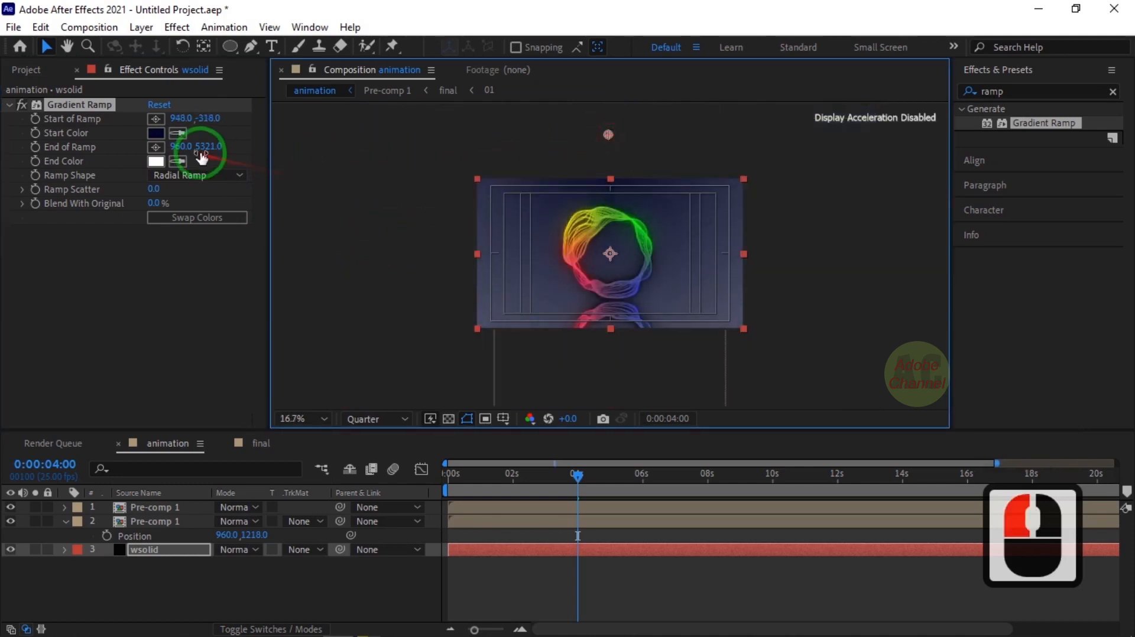
drag(201, 148, 406, 253)
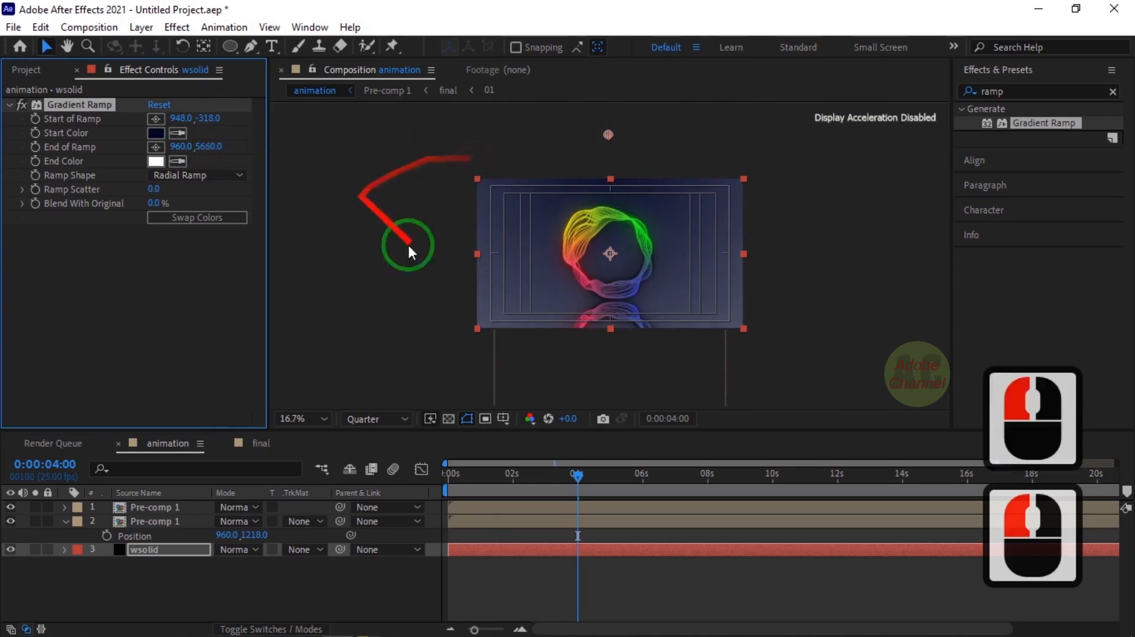
scroll(577, 283, up, 1)
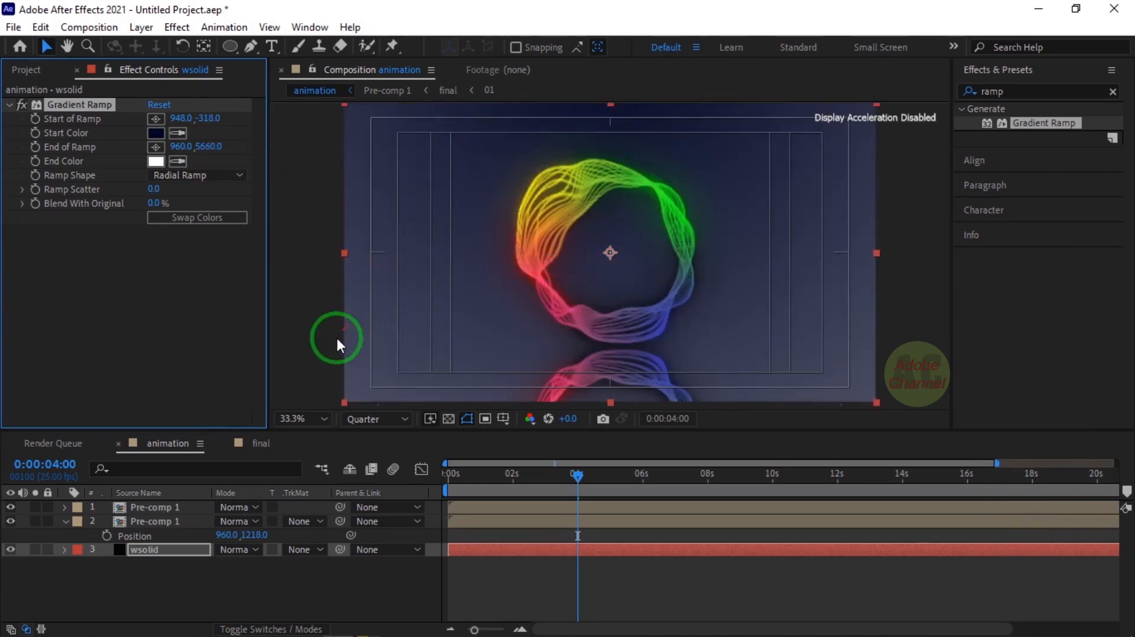
- Set the opacity of the flipped lower Pre-comp 1 layer to 50%
click(139, 522)
key(t)
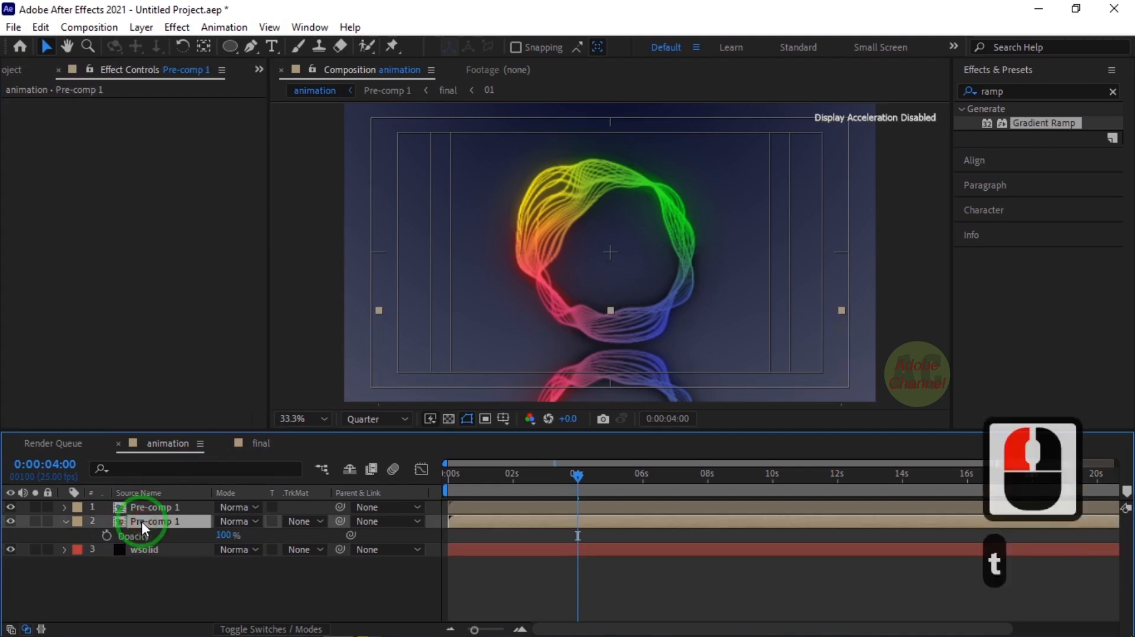
click(227, 535)
text(50)
key(Return)
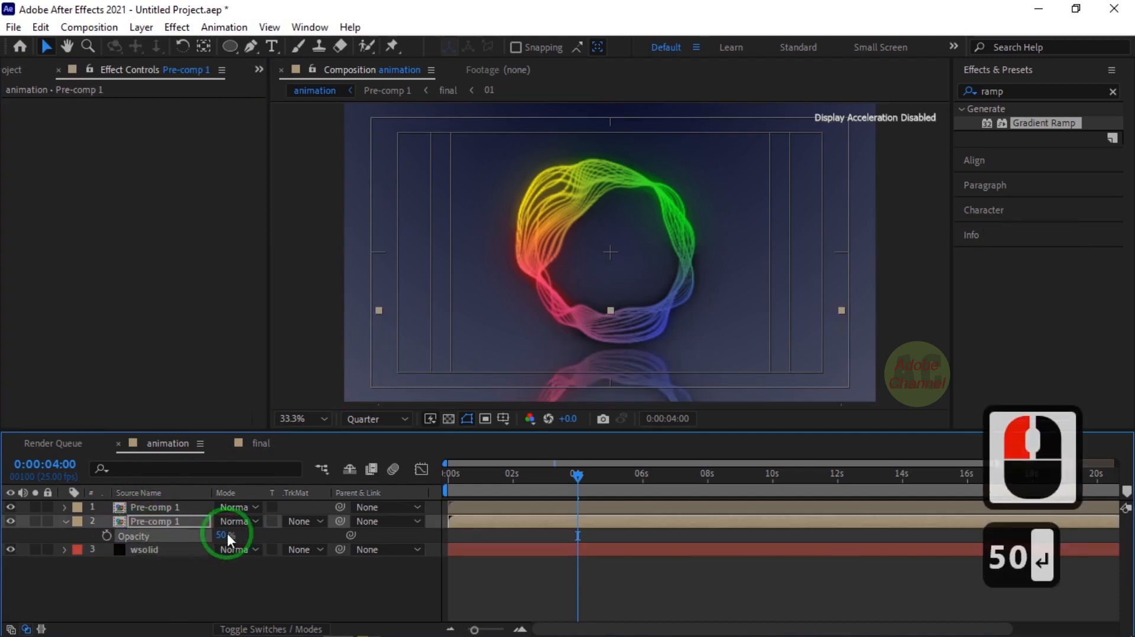
- Play the finished ring animation from the first frame to review it with its reflection and background
drag(578, 480, 384, 485)
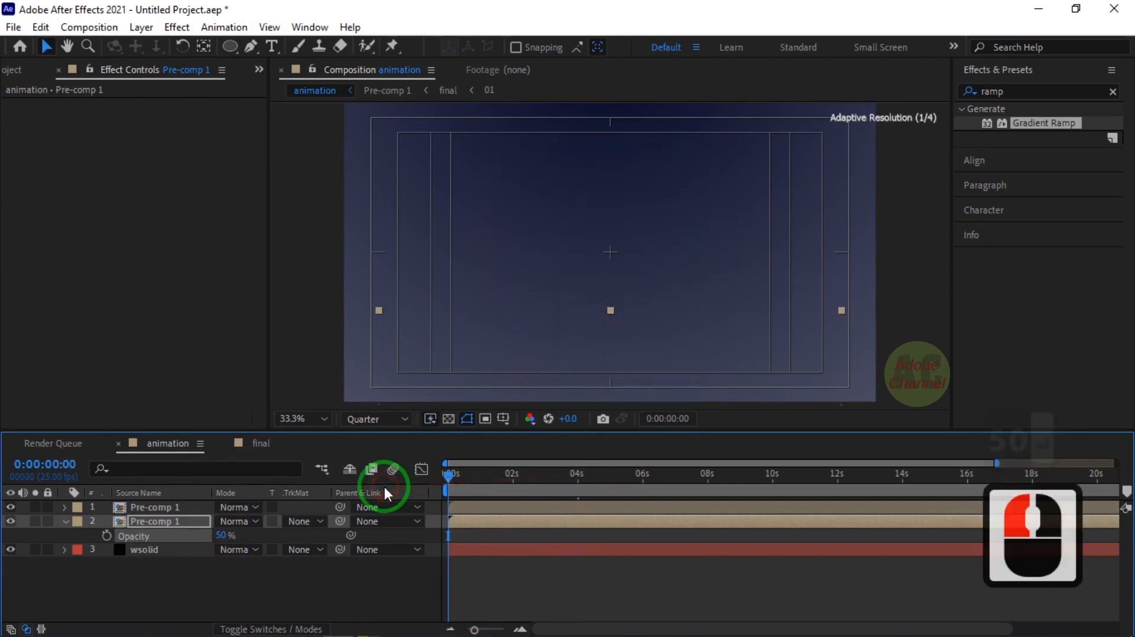
key(space)
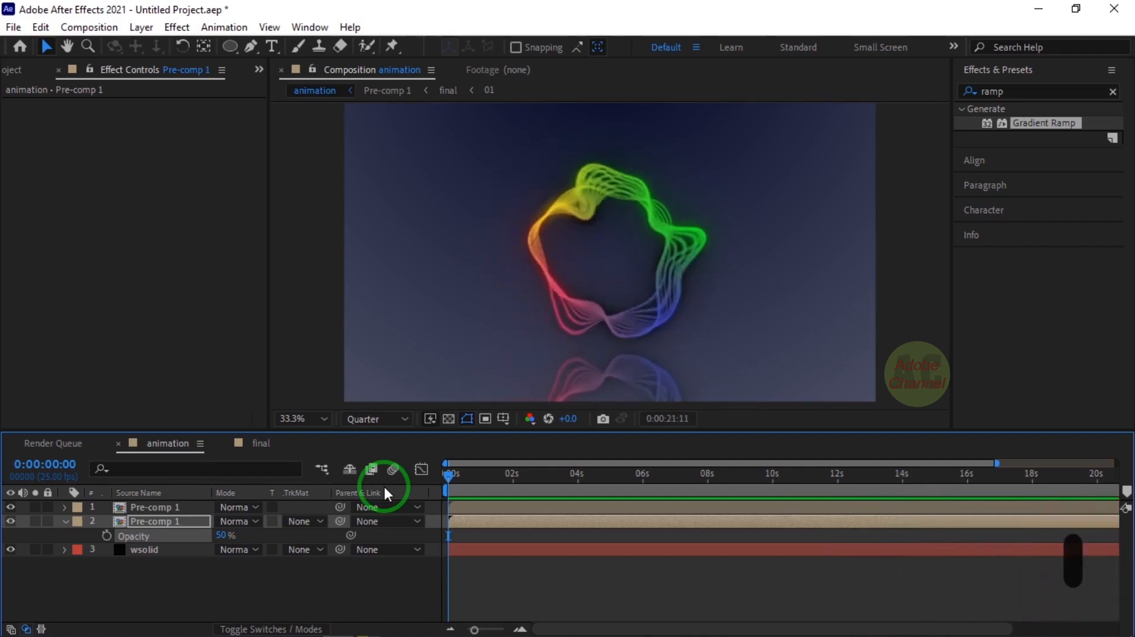
drag(605, 499, 709, 590)
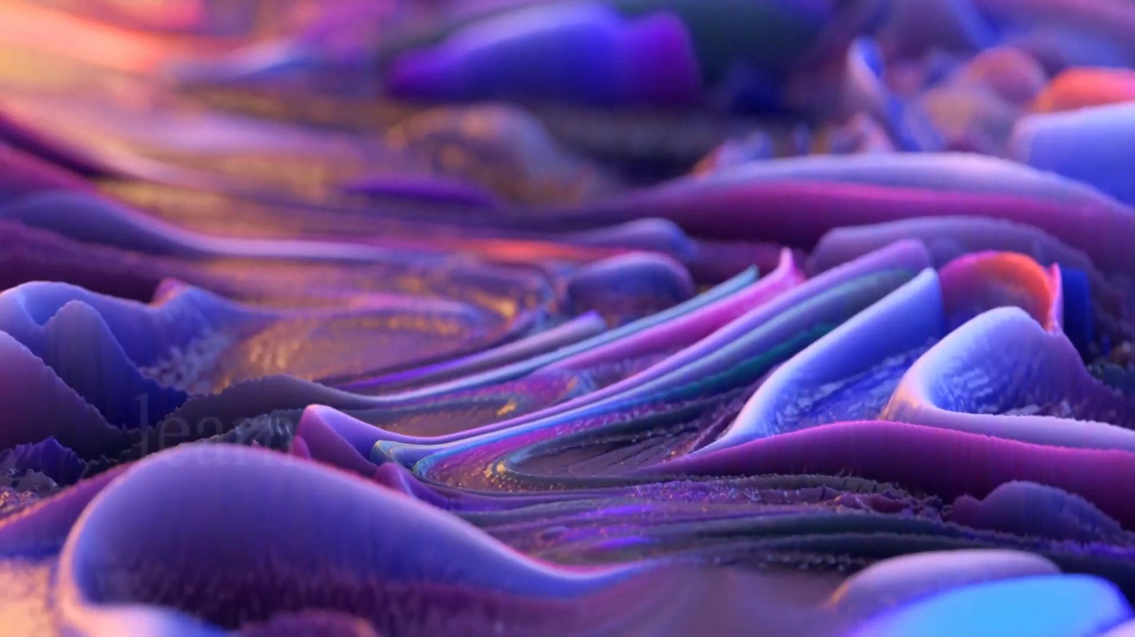